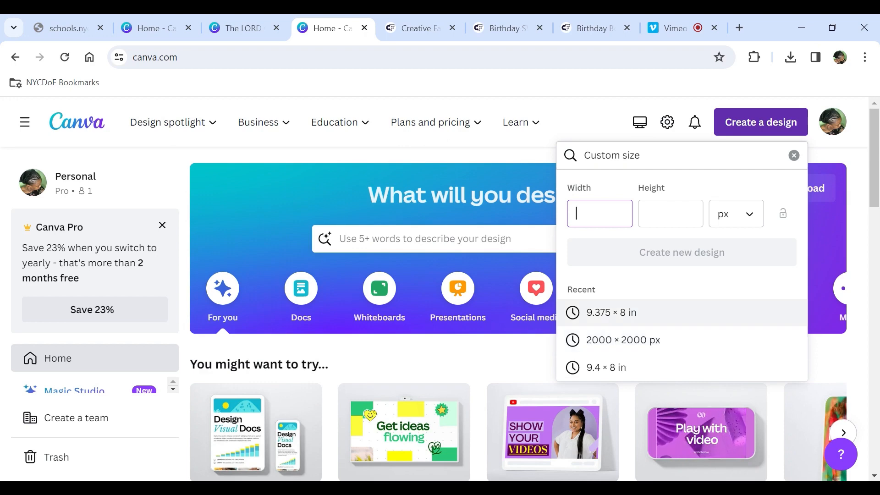
- Create a new design at the recent 9.375 × 8 in custom size and zoom to 50%
{"action": "left_click", "coordinate": [616, 316]}
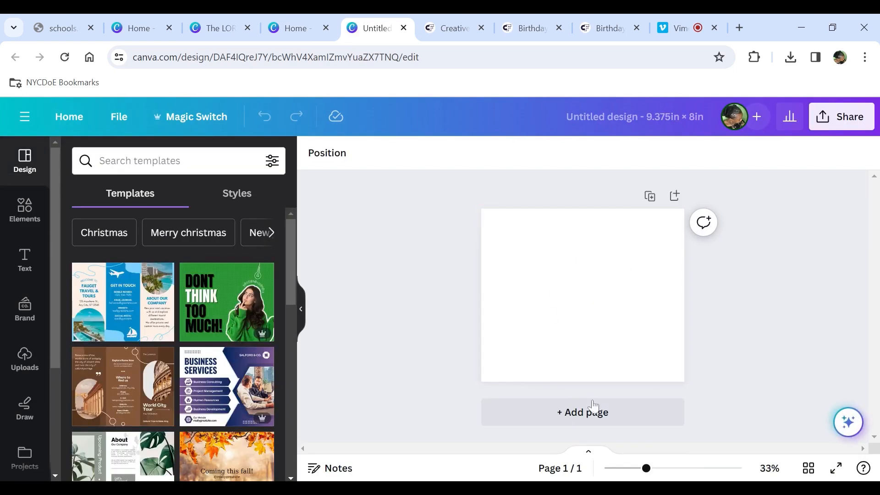
{"action": "left_click_drag", "start_coordinate": [649, 473], "coordinate": [661, 473]}
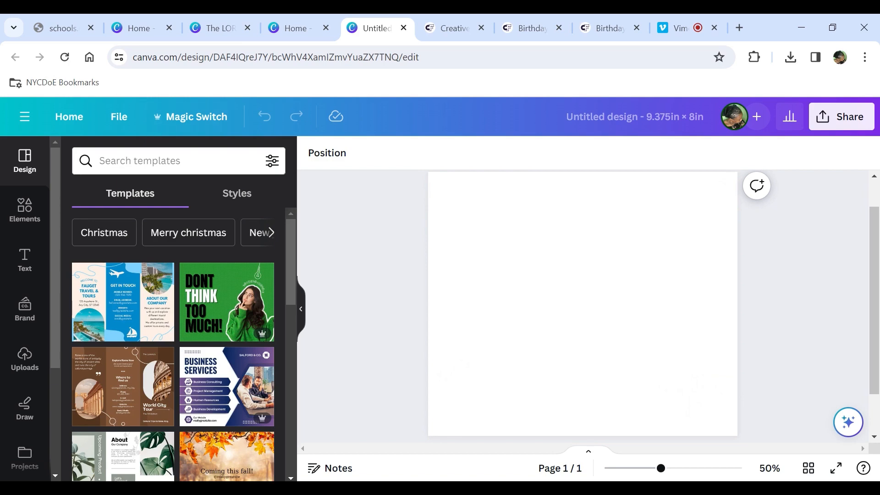
- Search the elements for leopard background and show only the Graphics results
{"action": "left_click", "coordinate": [23, 211]}
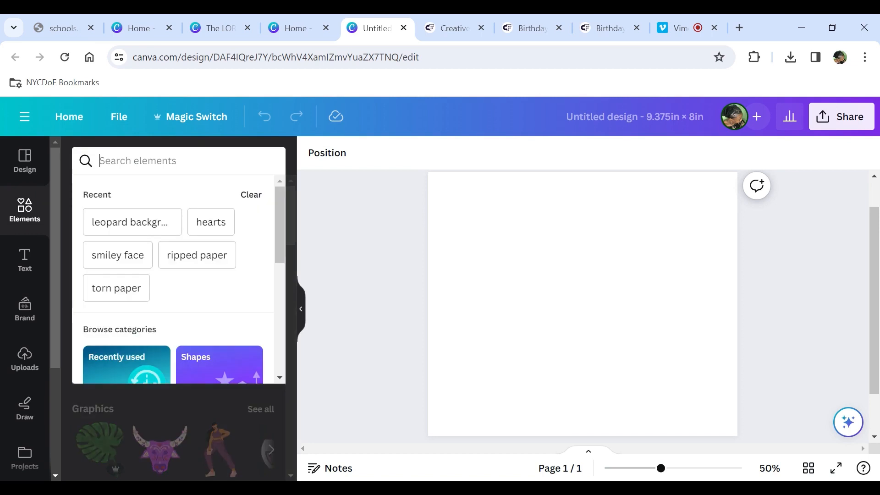
{"action": "type", "text": "leop"}
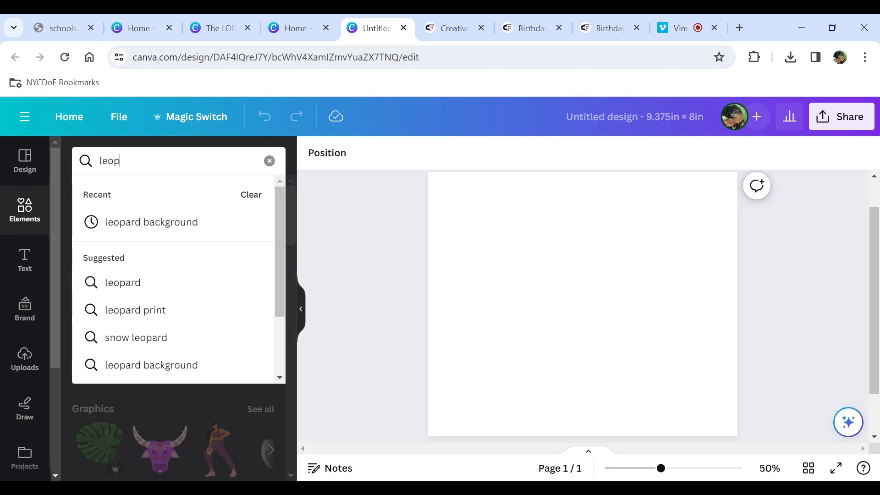
{"action": "type", "text": "a"}
{"action": "left_click", "coordinate": [133, 225]}
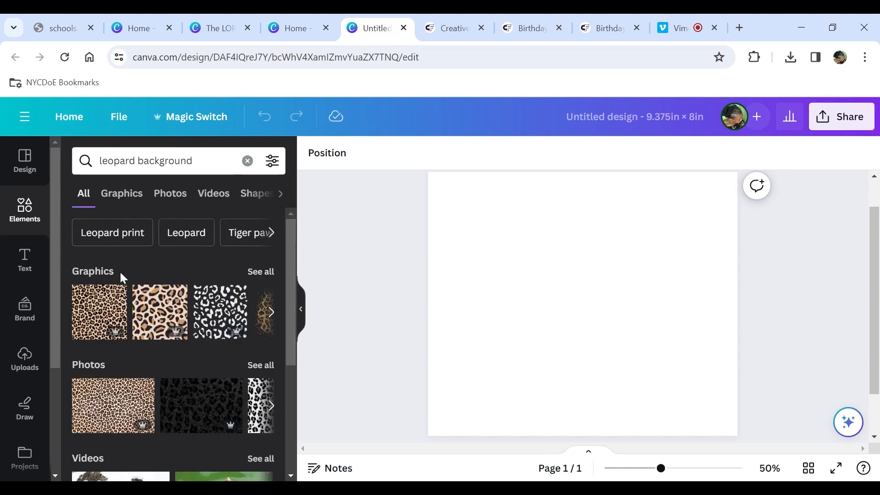
{"action": "left_click", "coordinate": [256, 272]}
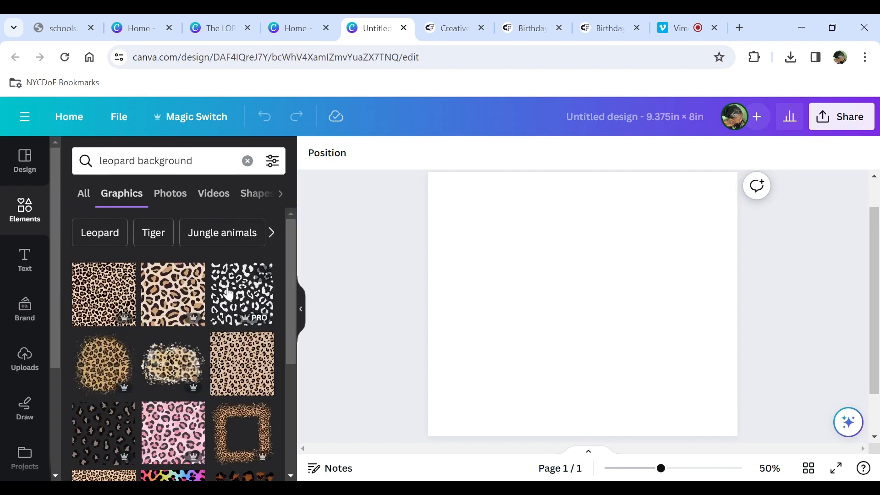
- Browse the leopard background graphics results for a suitable pattern
{"action": "scroll", "coordinate": [226, 296], "scroll_direction": "down", "scroll_amount": 2}
{"action": "scroll", "coordinate": [227, 295], "scroll_direction": "down", "scroll_amount": 4}
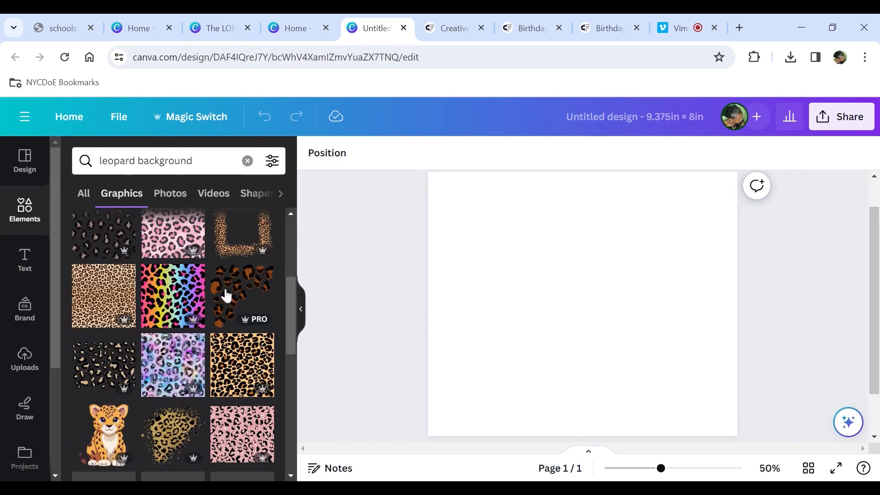
{"action": "scroll", "coordinate": [227, 296], "scroll_direction": "down", "scroll_amount": 3}
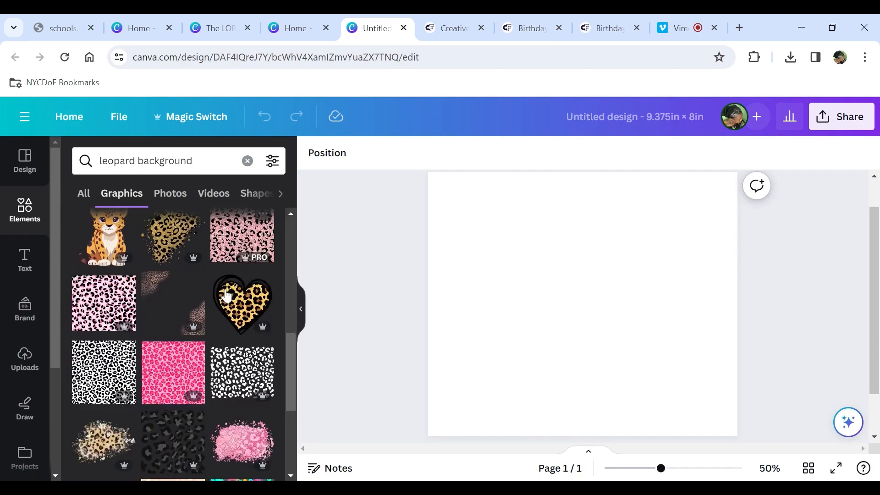
{"action": "scroll", "coordinate": [192, 284], "scroll_direction": "down", "scroll_amount": 4}
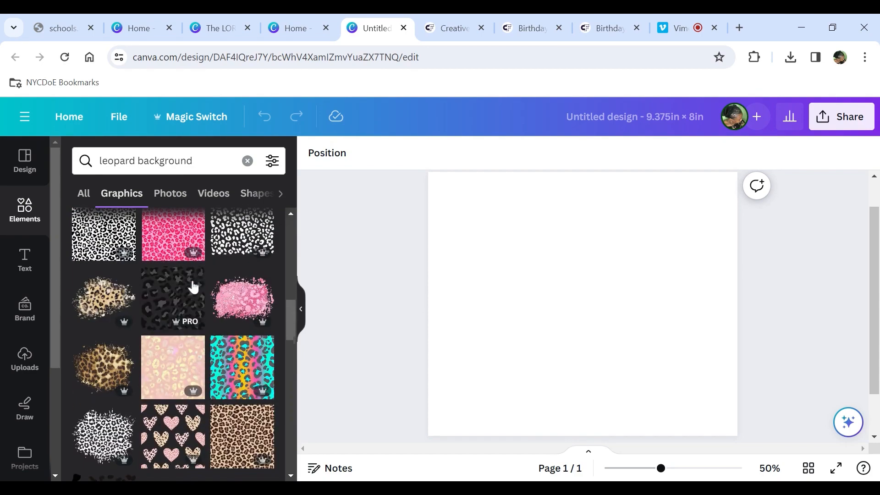
{"action": "scroll", "coordinate": [191, 287], "scroll_direction": "down", "scroll_amount": 6}
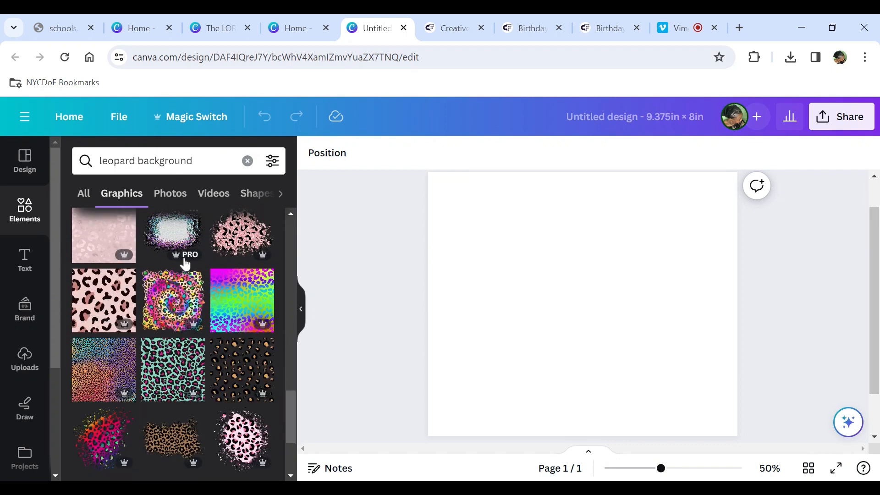
{"action": "scroll", "coordinate": [232, 295], "scroll_direction": "down", "scroll_amount": 3}
{"action": "scroll", "coordinate": [160, 312], "scroll_direction": "up", "scroll_amount": 5}
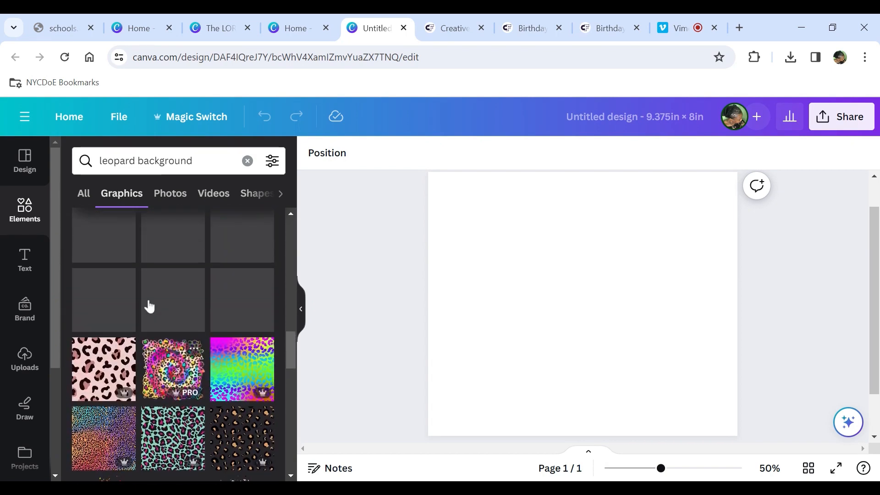
{"action": "scroll", "coordinate": [148, 303], "scroll_direction": "up", "scroll_amount": 3}
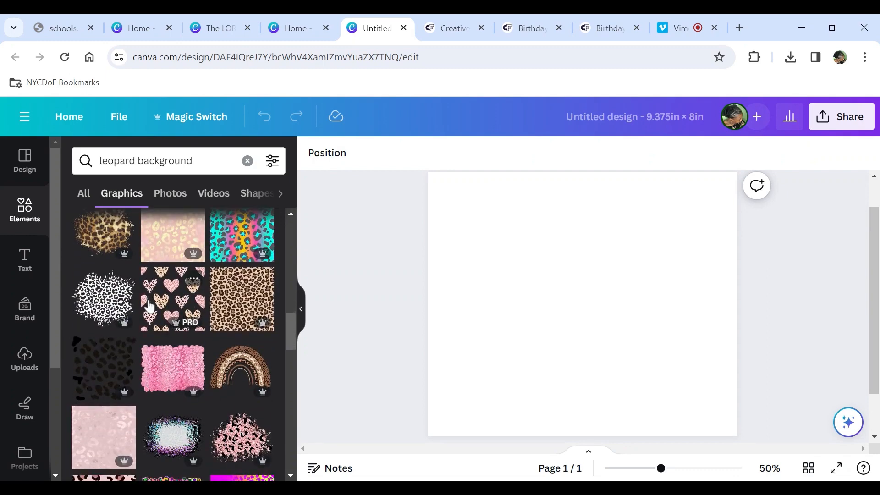
{"action": "scroll", "coordinate": [148, 305], "scroll_direction": "up", "scroll_amount": 2}
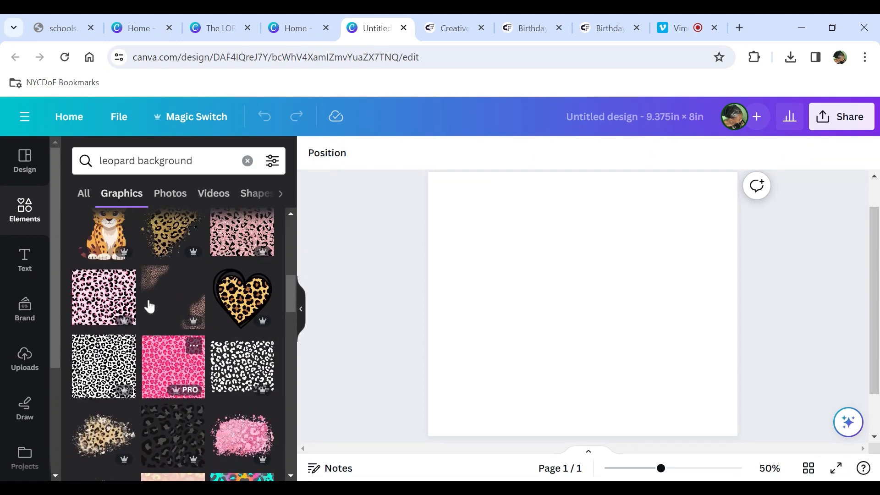
- Add the pink leopard-print graphic to the page and set it as the page background
{"action": "left_click", "coordinate": [108, 304]}
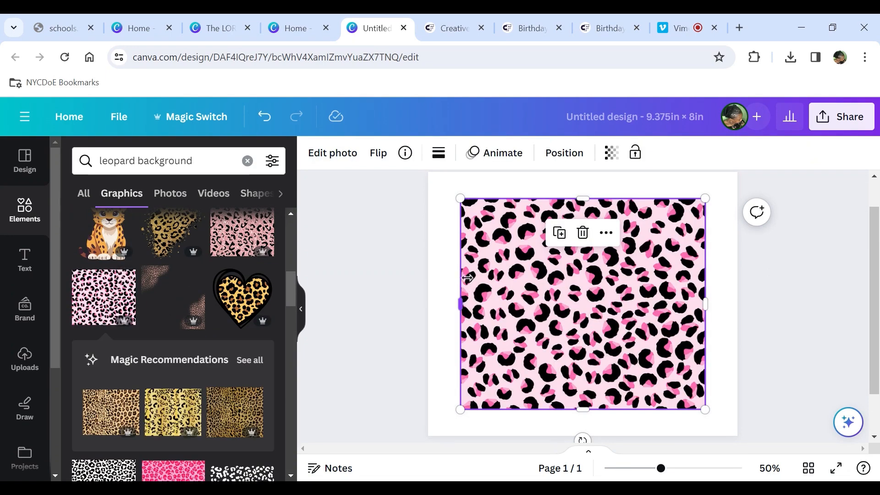
{"action": "left_click", "coordinate": [462, 198]}
{"action": "right_click", "coordinate": [568, 287]}
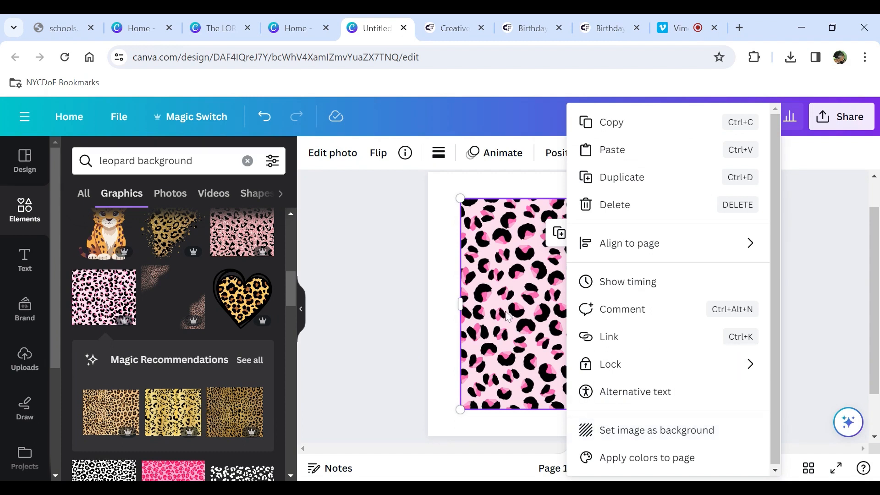
{"action": "left_click", "coordinate": [608, 431]}
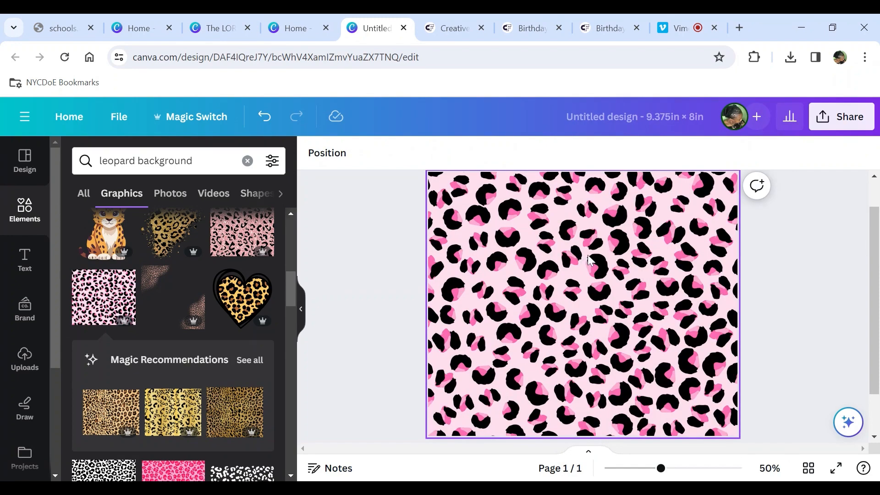
{"action": "scroll", "coordinate": [795, 302], "scroll_direction": "up", "scroll_amount": 1}
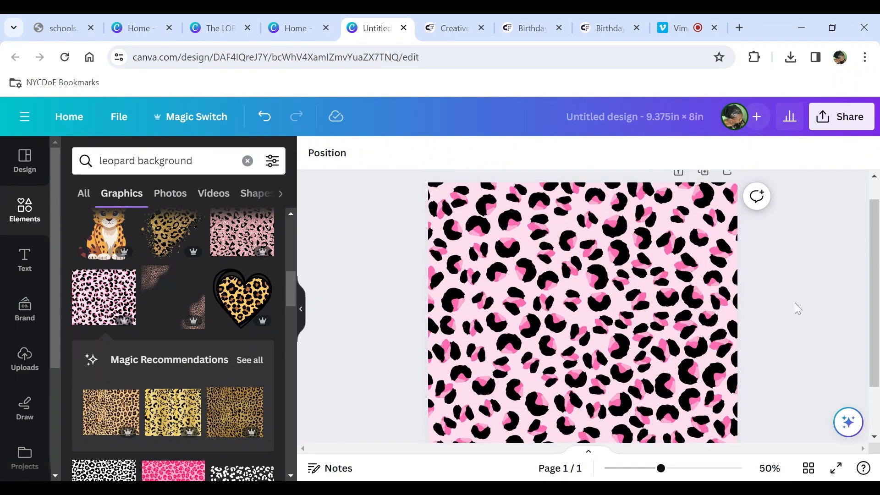
{"action": "scroll", "coordinate": [793, 299], "scroll_direction": "down", "scroll_amount": 2}
{"action": "scroll", "coordinate": [794, 300], "scroll_direction": "up", "scroll_amount": 1}
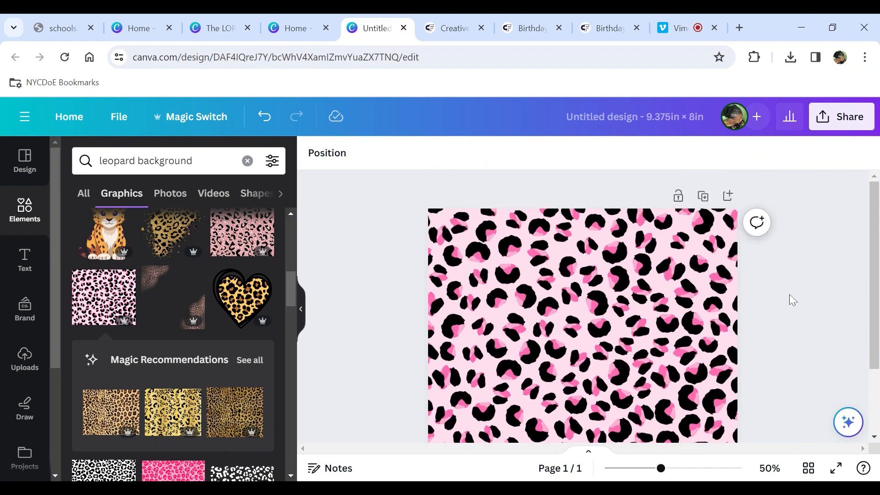
{"action": "scroll", "coordinate": [793, 300], "scroll_direction": "down", "scroll_amount": 1}
{"action": "scroll", "coordinate": [792, 300], "scroll_direction": "up", "scroll_amount": 2}
{"action": "scroll", "coordinate": [792, 300], "scroll_direction": "down", "scroll_amount": 1}
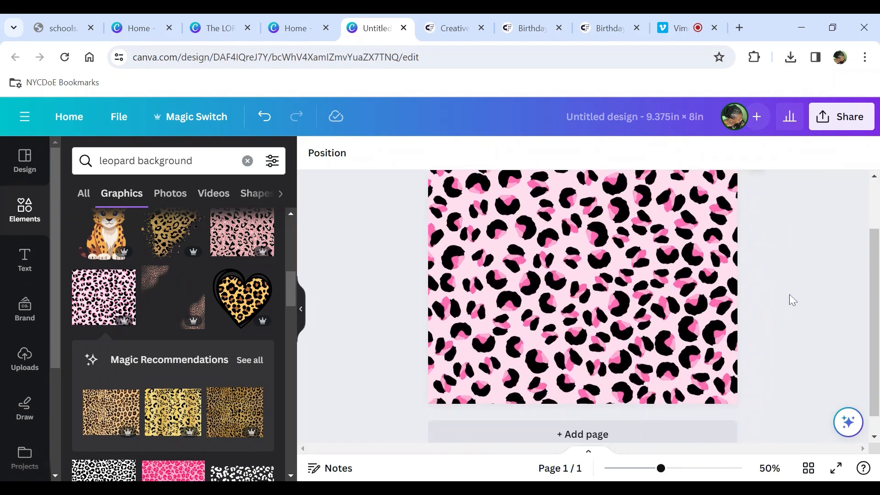
{"action": "scroll", "coordinate": [792, 300], "scroll_direction": "up", "scroll_amount": 1}
{"action": "scroll", "coordinate": [791, 299], "scroll_direction": "down", "scroll_amount": 1}
{"action": "scroll", "coordinate": [789, 299], "scroll_direction": "up", "scroll_amount": 2}
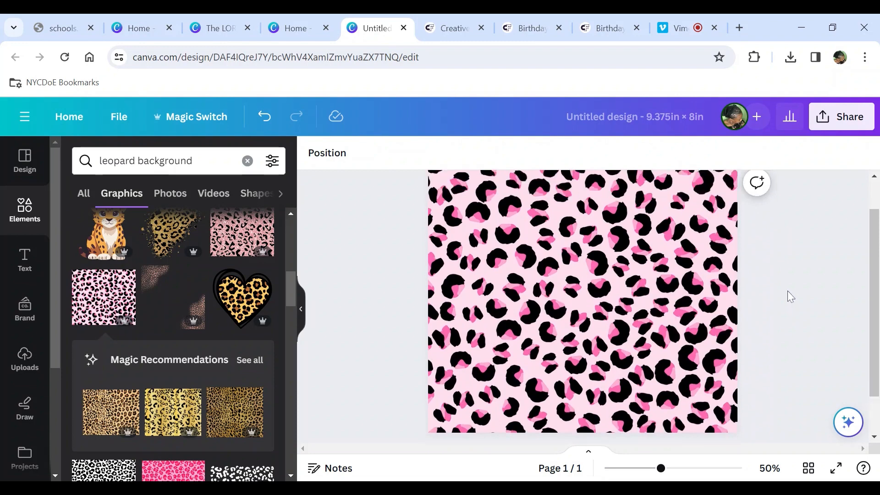
{"action": "scroll", "coordinate": [790, 297], "scroll_direction": "down", "scroll_amount": 1}
{"action": "scroll", "coordinate": [789, 295], "scroll_direction": "down", "scroll_amount": 1}
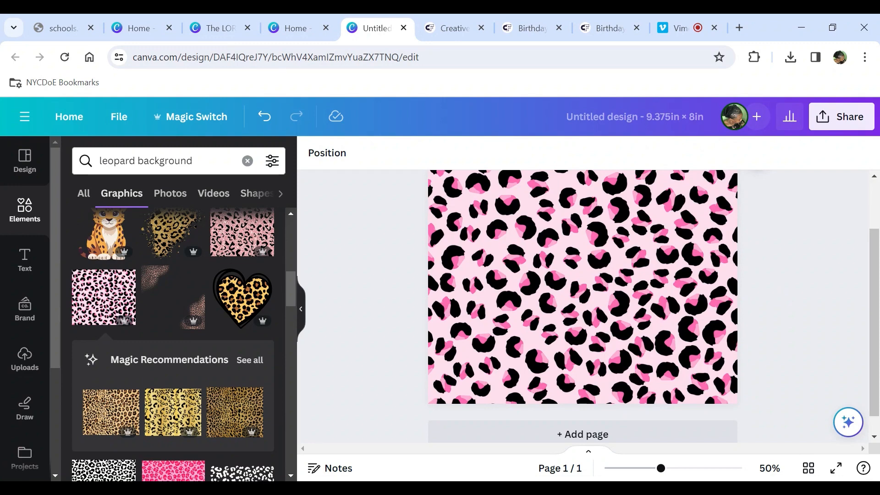
- Search the elements for torn paper and browse the graphics results
{"action": "left_click", "coordinate": [146, 161]}
{"action": "type", "text": "torn"}
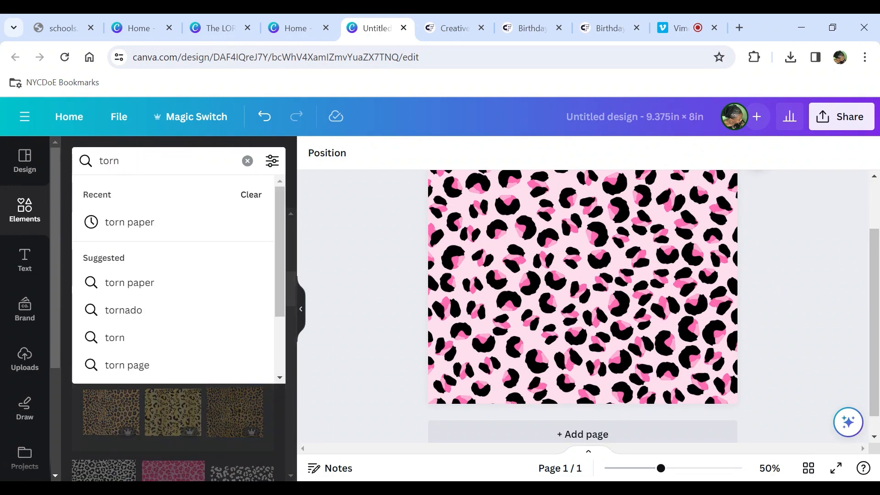
{"action": "left_click", "coordinate": [171, 224]}
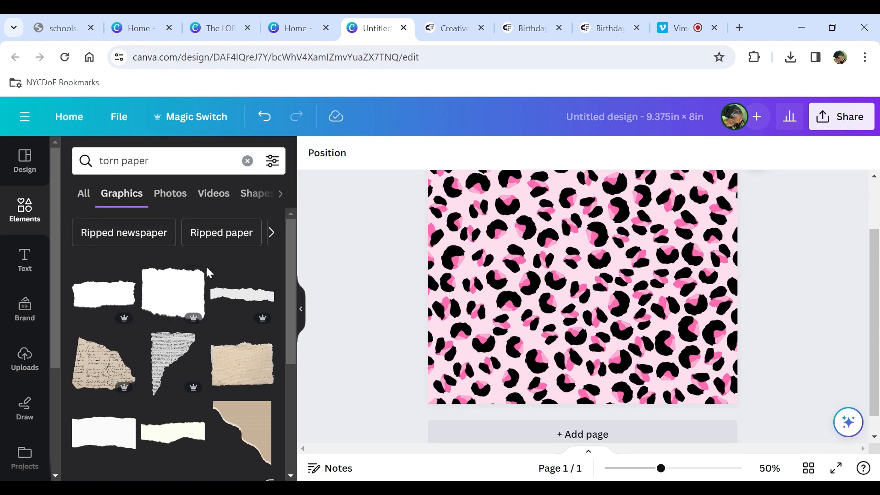
{"action": "scroll", "coordinate": [205, 265], "scroll_direction": "down", "scroll_amount": 2}
{"action": "scroll", "coordinate": [206, 271], "scroll_direction": "down", "scroll_amount": 1}
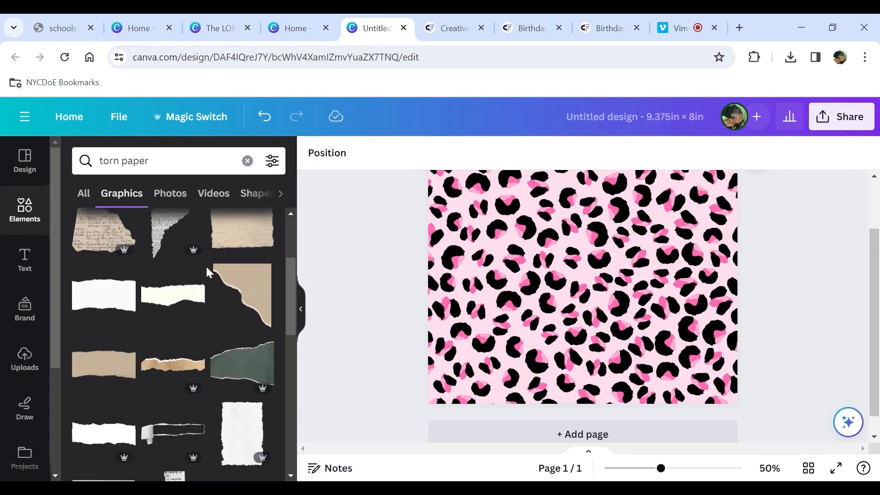
{"action": "scroll", "coordinate": [206, 270], "scroll_direction": "down", "scroll_amount": 3}
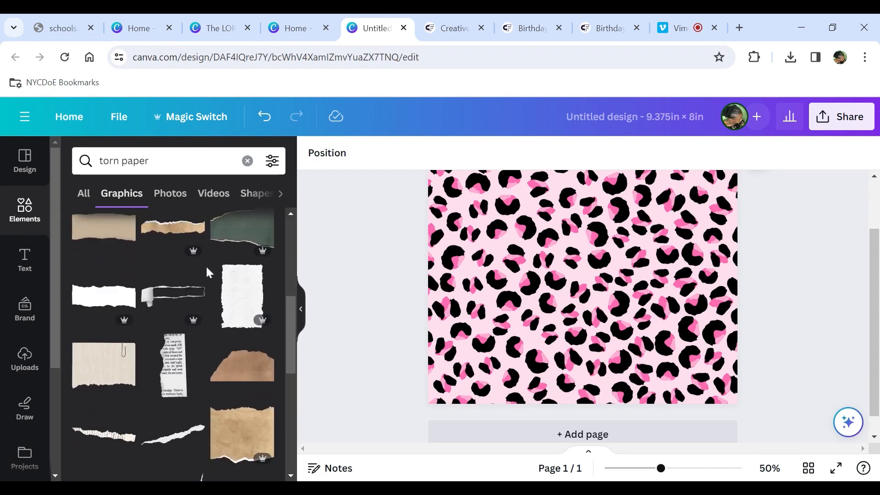
{"action": "scroll", "coordinate": [206, 271], "scroll_direction": "down", "scroll_amount": 3}
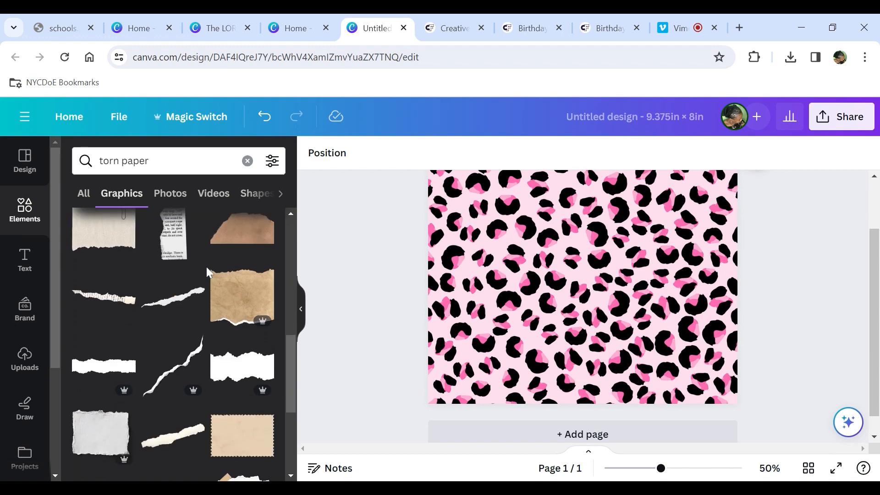
{"action": "scroll", "coordinate": [206, 267], "scroll_direction": "down", "scroll_amount": 3}
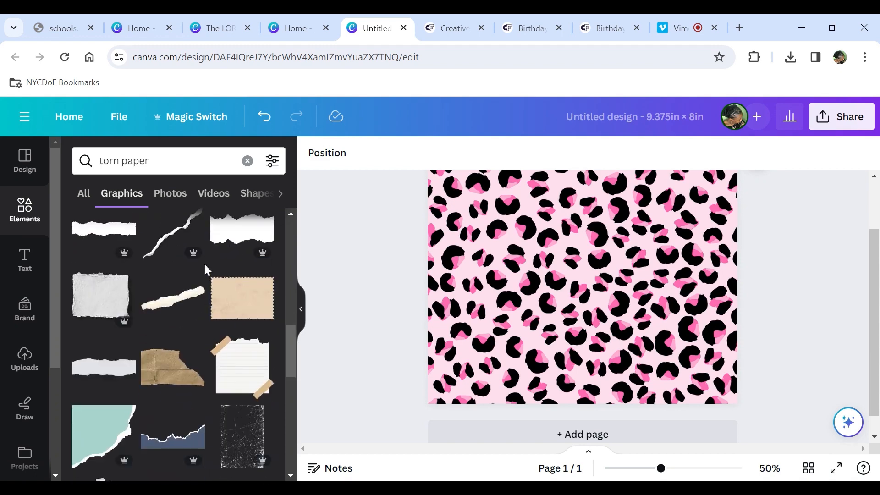
{"action": "scroll", "coordinate": [204, 269], "scroll_direction": "up", "scroll_amount": 5}
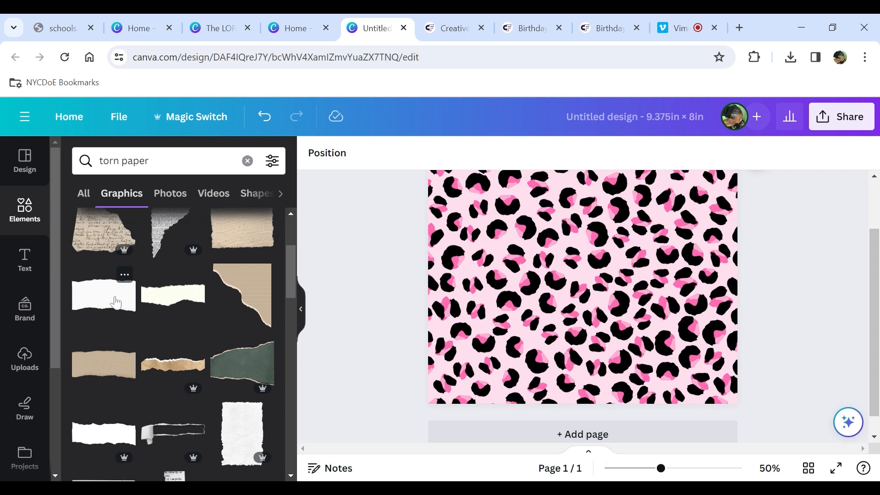
{"action": "scroll", "coordinate": [115, 302], "scroll_direction": "up", "scroll_amount": 2}
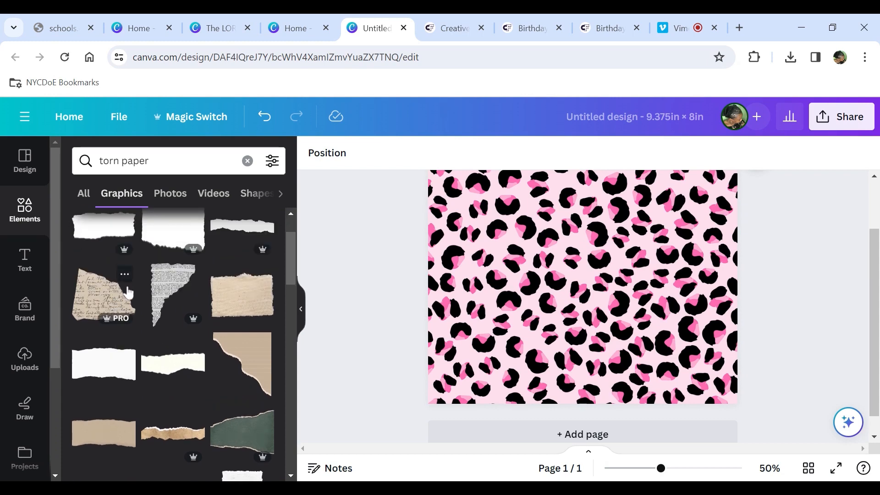
- Look through the torn paper results in the Shapes and Frames categories
{"action": "left_click", "coordinate": [280, 194]}
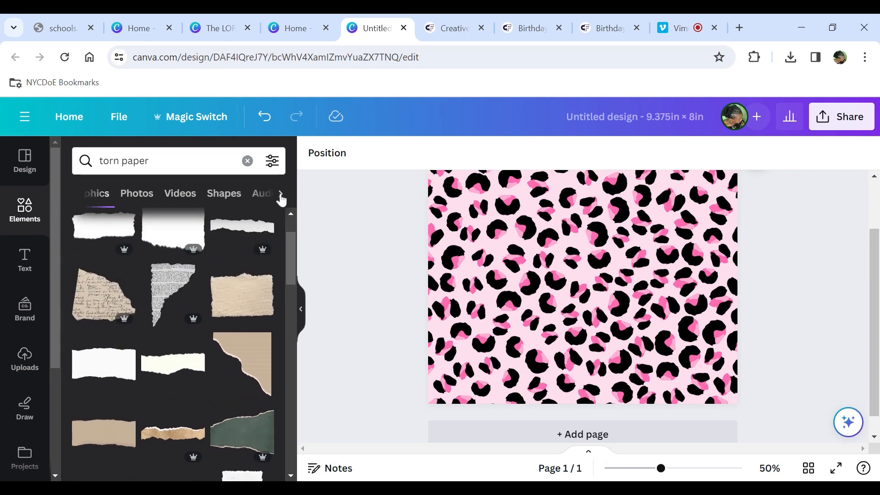
{"action": "left_click", "coordinate": [192, 202]}
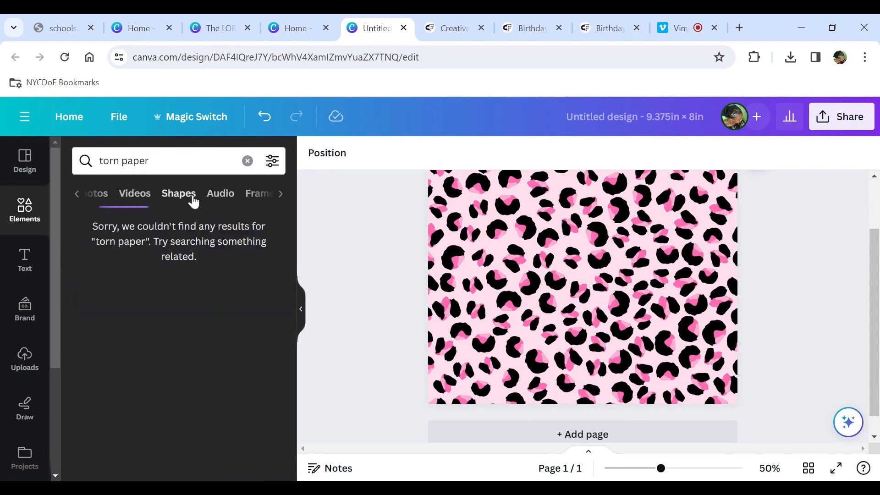
{"action": "left_click", "coordinate": [258, 198]}
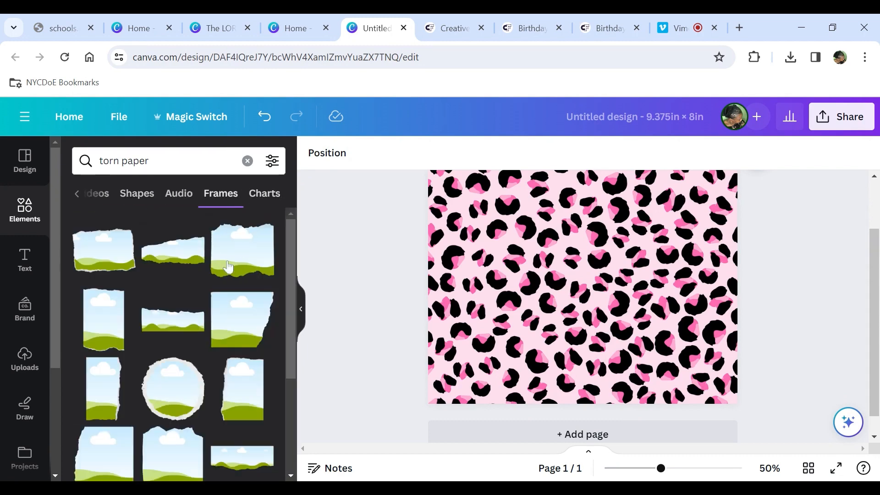
{"action": "scroll", "coordinate": [199, 319], "scroll_direction": "down", "scroll_amount": 3}
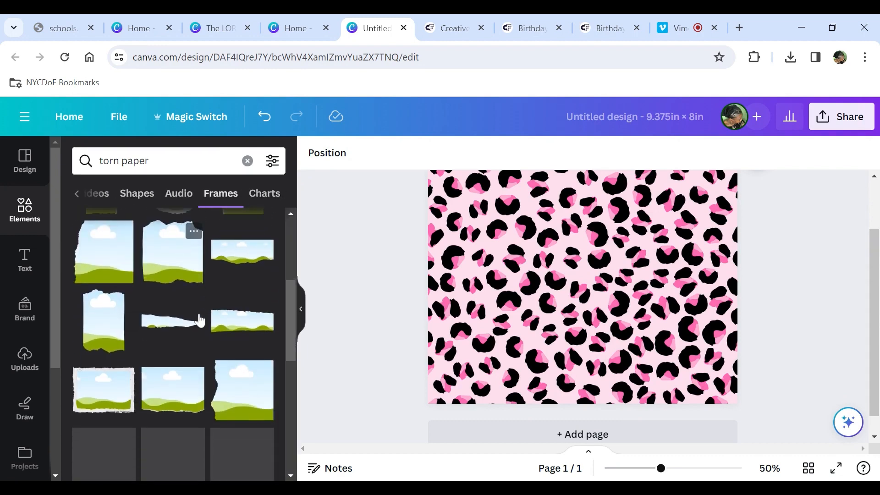
{"action": "scroll", "coordinate": [199, 320], "scroll_direction": "up", "scroll_amount": 5}
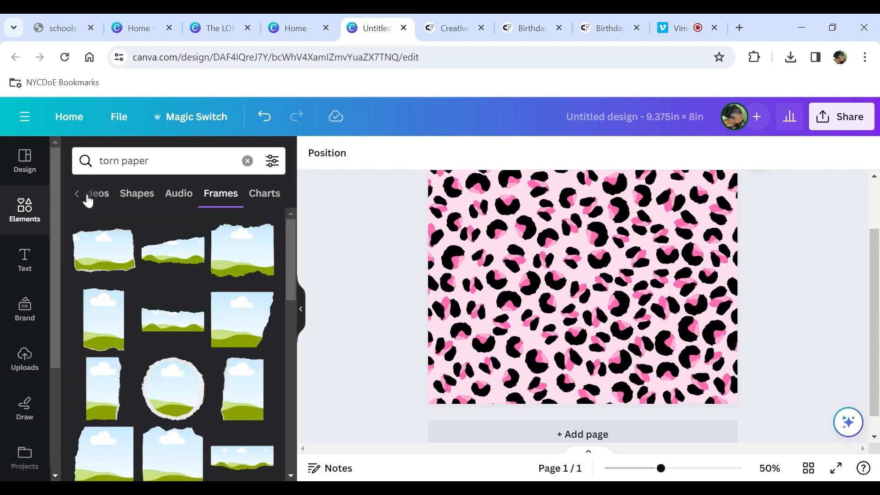
{"action": "left_click", "coordinate": [78, 193]}
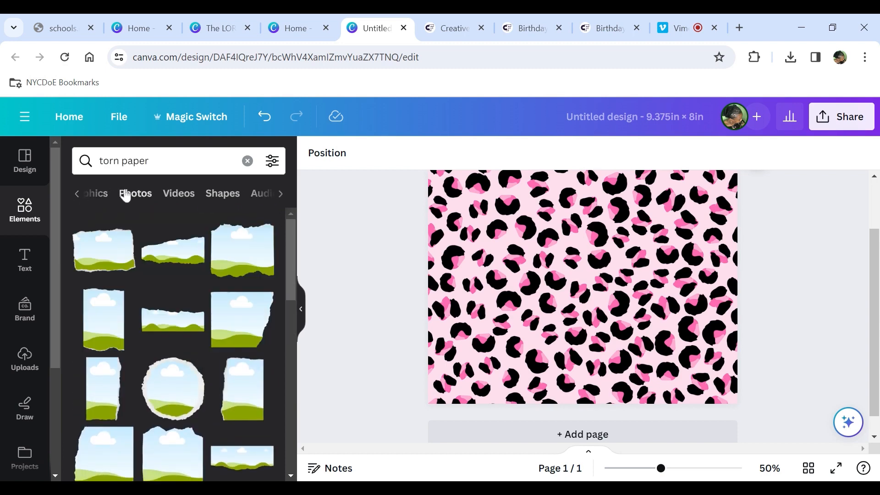
- Add the plain white torn paper strip graphic from the Graphics results to the page
{"action": "left_click", "coordinate": [114, 196]}
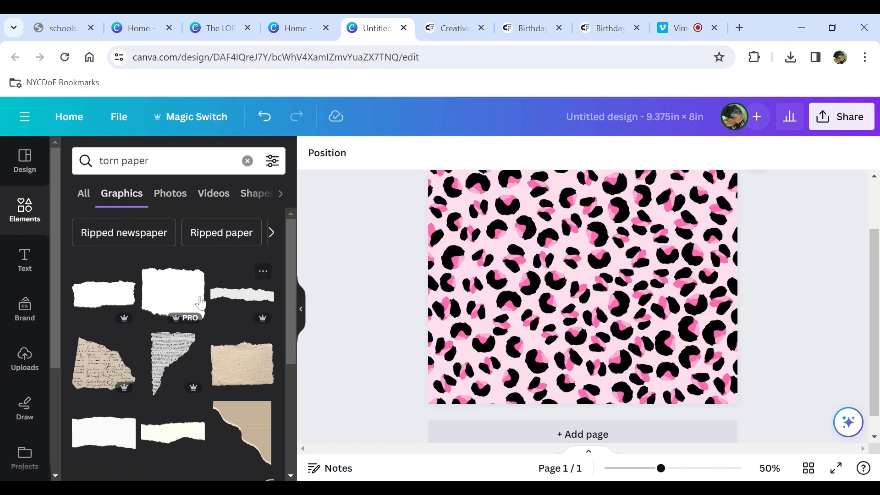
{"action": "left_click", "coordinate": [137, 296]}
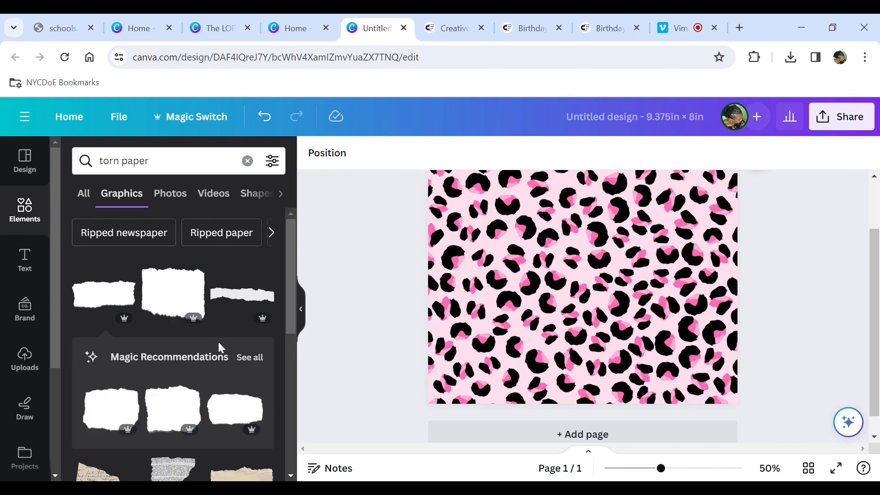
{"action": "scroll", "coordinate": [194, 340], "scroll_direction": "down", "scroll_amount": 3}
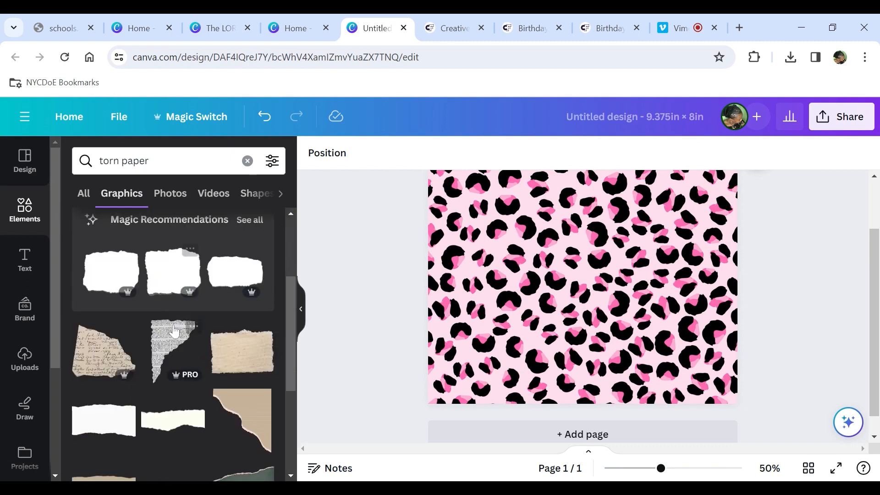
{"action": "left_click", "coordinate": [96, 431]}
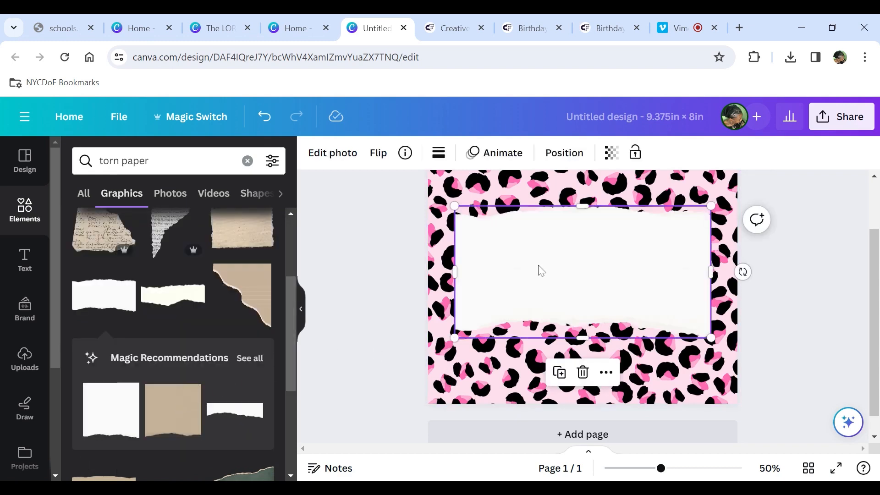
- Rotate the torn paper strip to vertical and stretch it to span the full page height
{"action": "left_click_drag", "start_coordinate": [742, 271], "coordinate": [591, 469]}
{"action": "scroll", "coordinate": [838, 327], "scroll_direction": "up", "scroll_amount": 2}
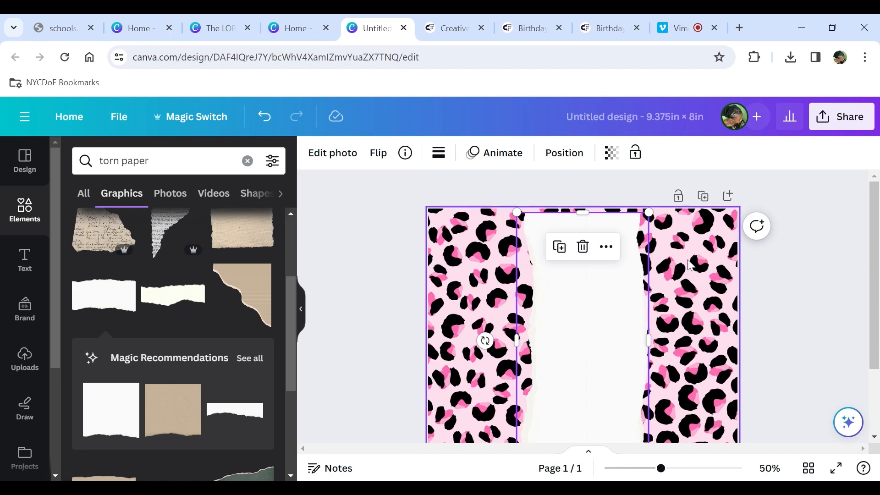
{"action": "left_click_drag", "start_coordinate": [647, 212], "coordinate": [650, 209]}
{"action": "scroll", "coordinate": [595, 320], "scroll_direction": "down", "scroll_amount": 2}
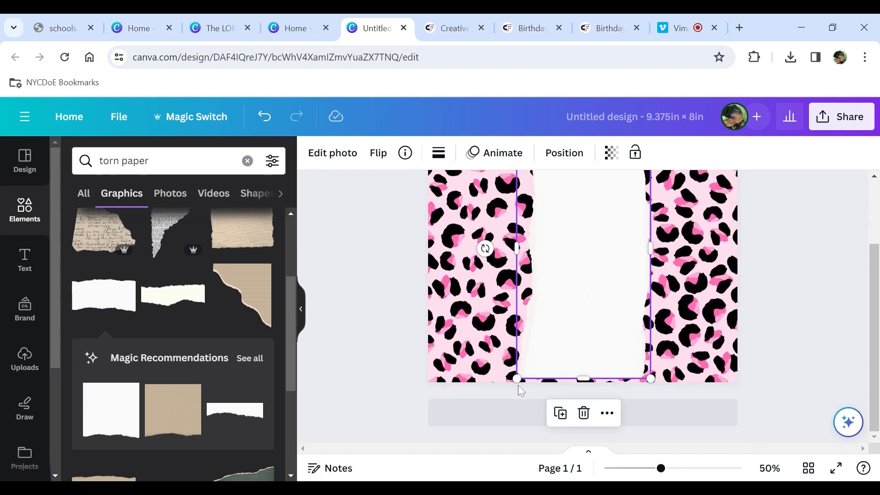
{"action": "left_click_drag", "start_coordinate": [517, 379], "coordinate": [514, 382]}
{"action": "scroll", "coordinate": [836, 269], "scroll_direction": "up", "scroll_amount": 2}
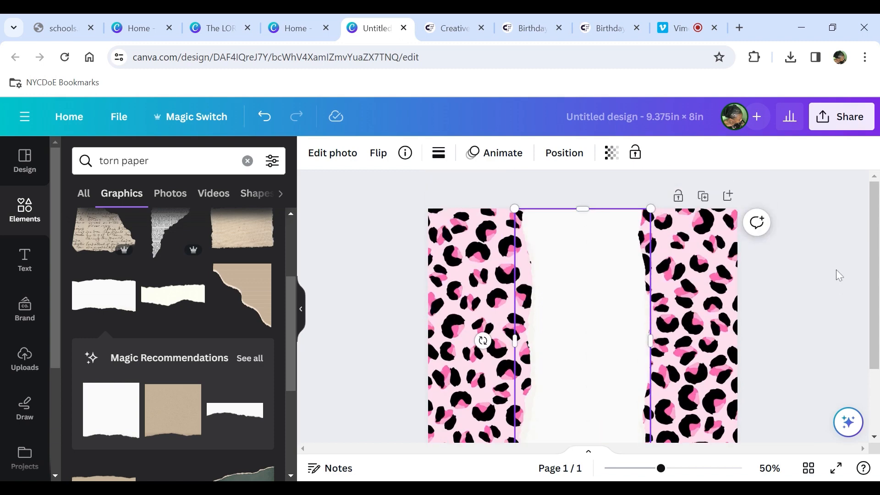
{"action": "scroll", "coordinate": [834, 275], "scroll_direction": "down", "scroll_amount": 1}
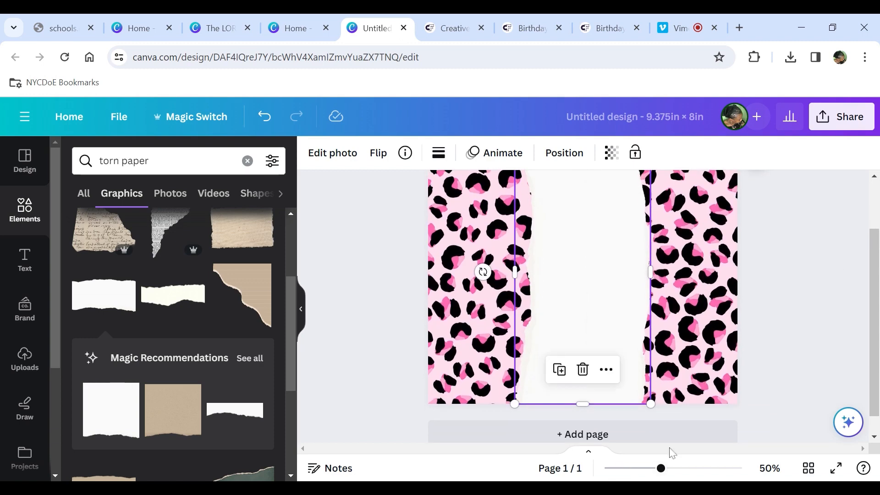
{"action": "left_click", "coordinate": [655, 474]}
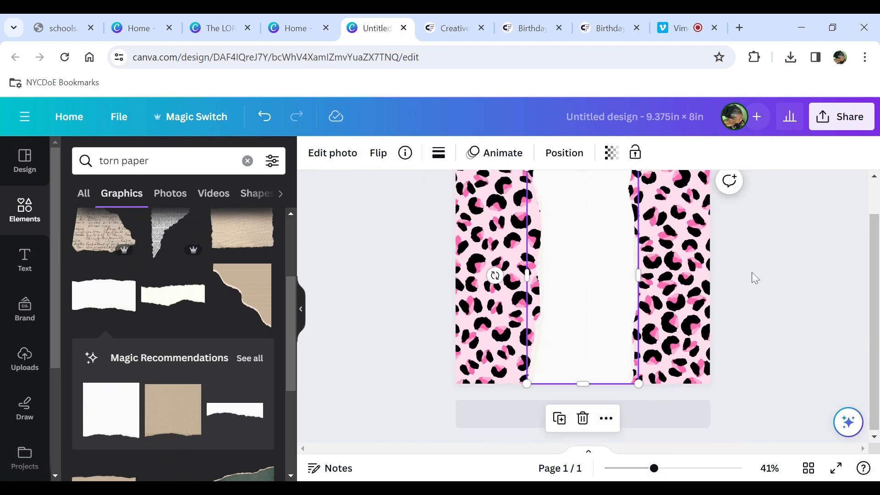
{"action": "scroll", "coordinate": [756, 274], "scroll_direction": "up", "scroll_amount": 1}
{"action": "scroll", "coordinate": [758, 277], "scroll_direction": "down", "scroll_amount": 1}
{"action": "scroll", "coordinate": [758, 277], "scroll_direction": "up", "scroll_amount": 1}
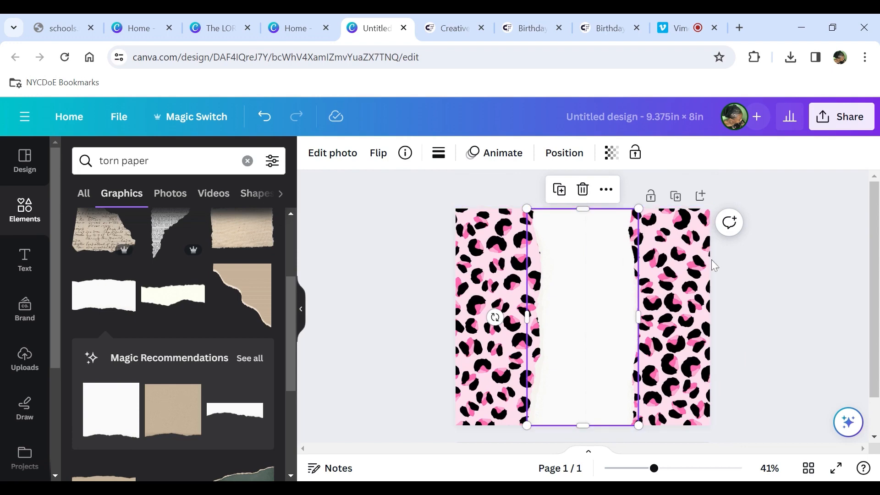
{"action": "left_click", "coordinate": [809, 280]}
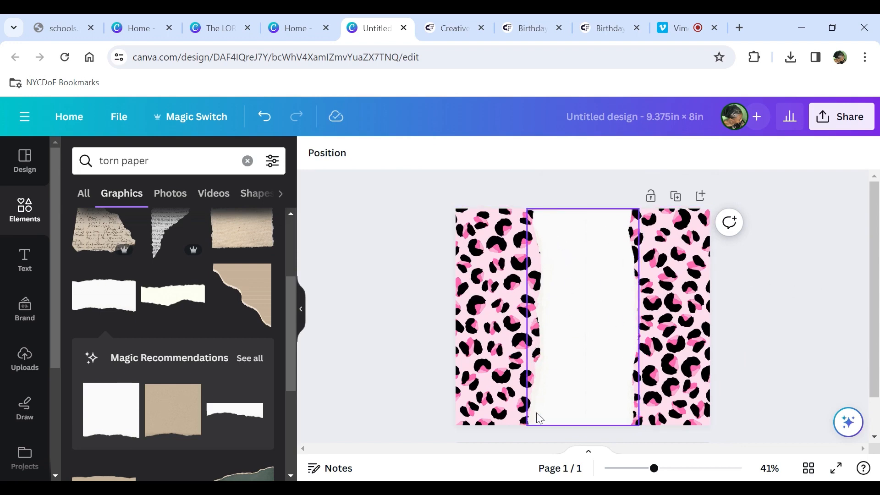
{"action": "left_click", "coordinate": [591, 274]}
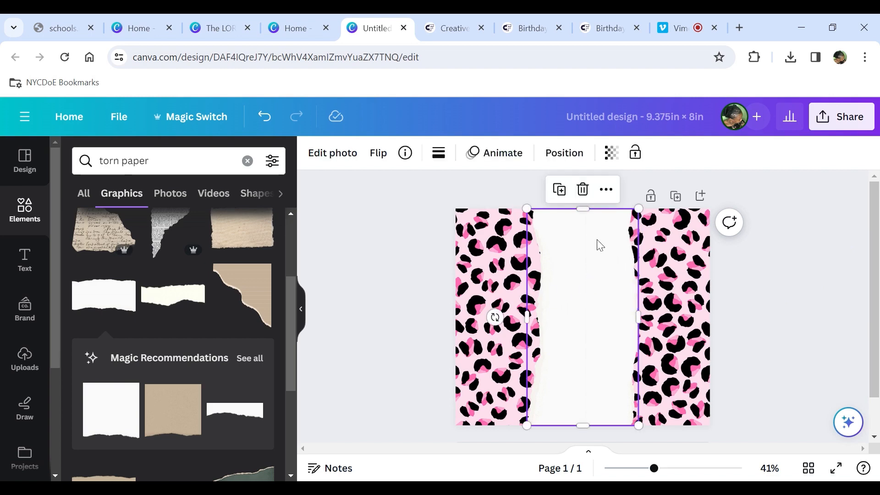
{"action": "double_click", "coordinate": [590, 250]}
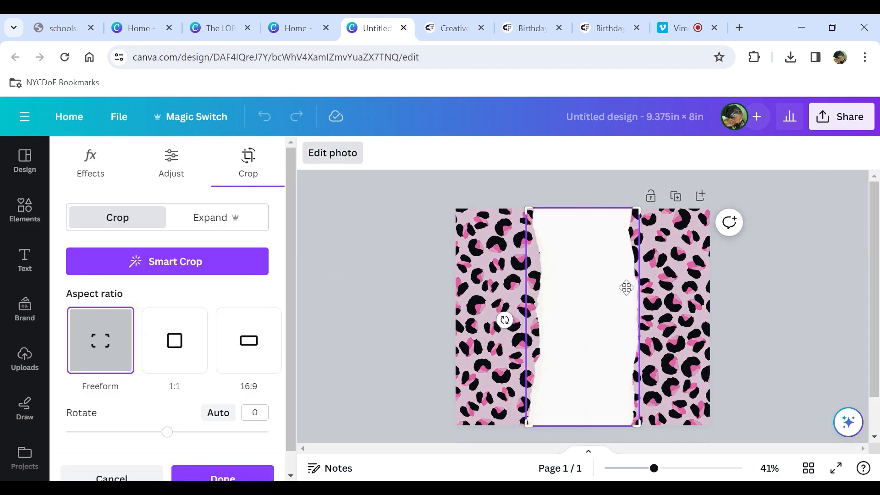
{"action": "left_click", "coordinate": [381, 274]}
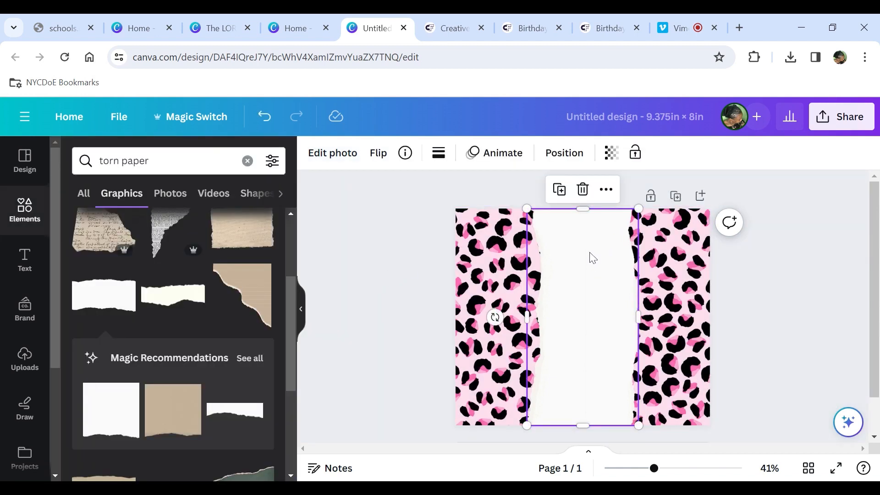
{"action": "left_click_drag", "start_coordinate": [563, 312], "coordinate": [561, 311]}
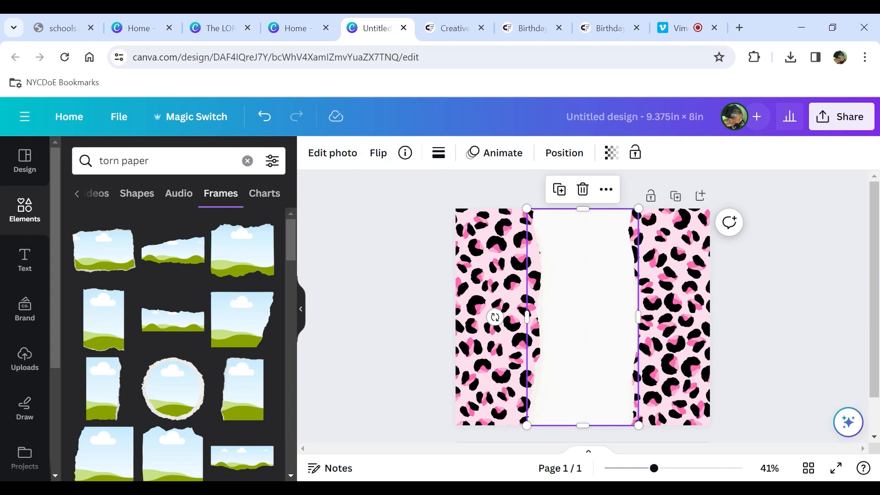
- Add a heading and paste the verse text "The Lord will perfect that which concerns me Psalm 138:8" into it
{"action": "left_click", "coordinate": [25, 259]}
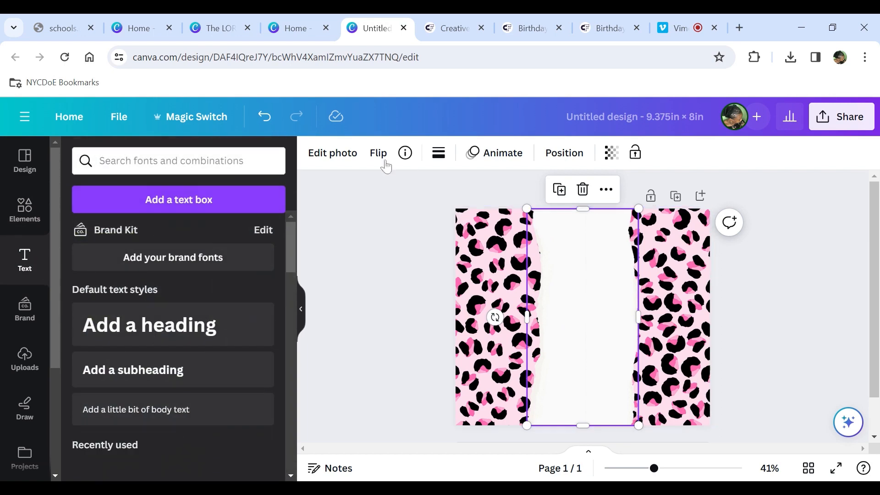
{"action": "left_click", "coordinate": [209, 328]}
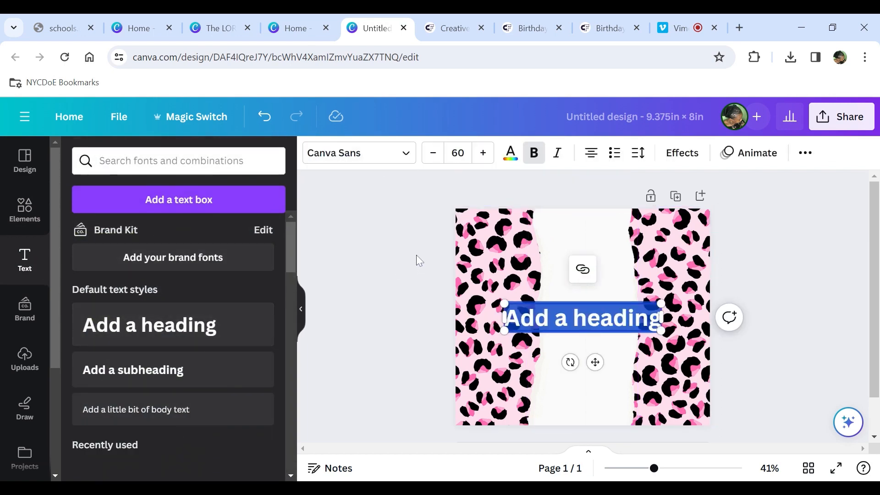
{"action": "type", "text": "The Lord will perfect that which concerns me Psalm 138:8"}
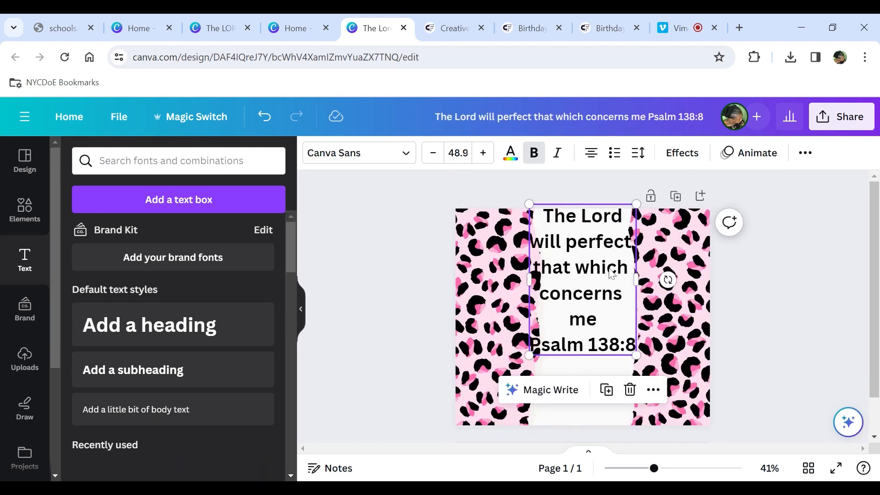
- Move and resize the verse text box to fit inside the white torn paper strip
{"action": "left_click_drag", "start_coordinate": [607, 277], "coordinate": [603, 281]}
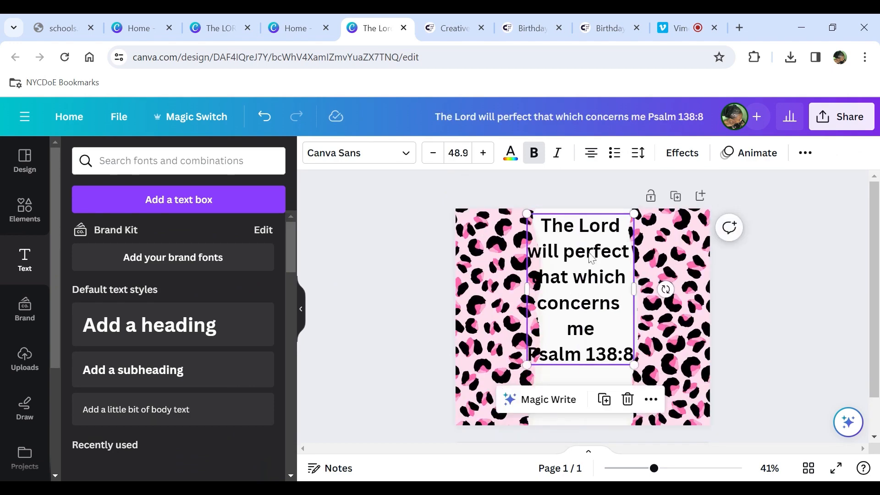
{"action": "left_click_drag", "start_coordinate": [591, 254], "coordinate": [595, 255]}
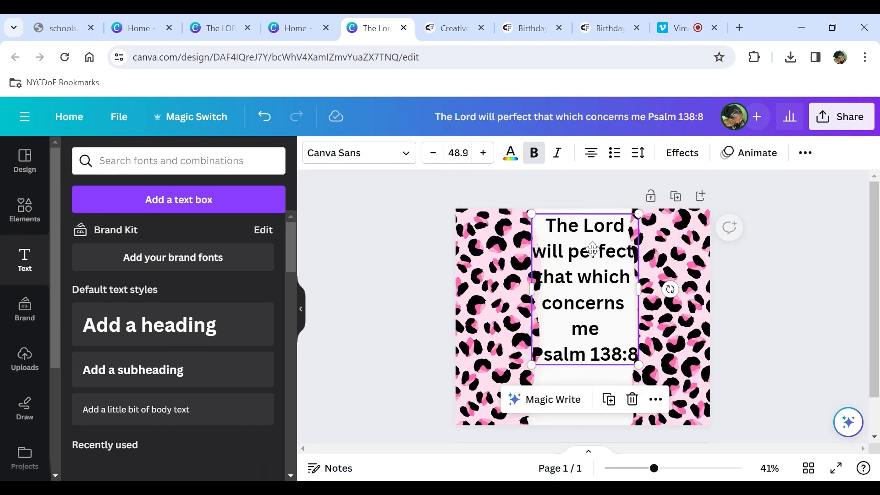
{"action": "left_click_drag", "start_coordinate": [637, 364], "coordinate": [630, 352]}
{"action": "left_click_drag", "start_coordinate": [574, 256], "coordinate": [571, 247]}
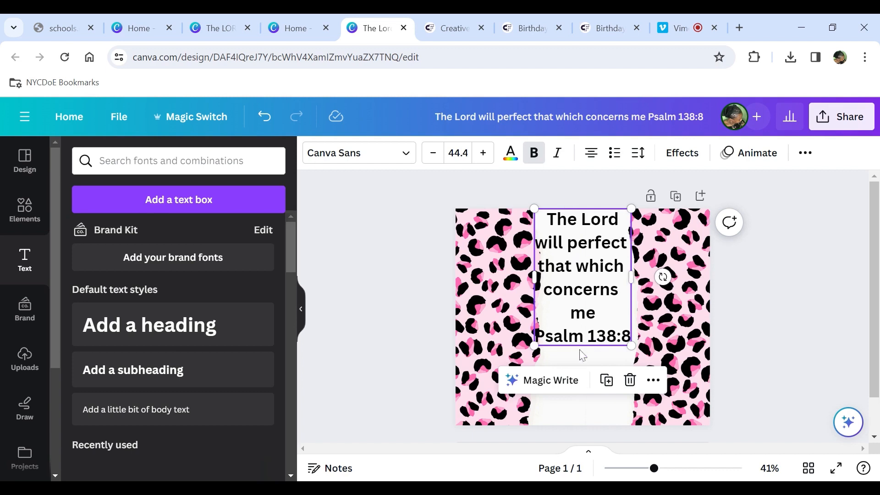
- Add a period after "me" in the verse and set the text's line spacing to 1.2
{"action": "left_click", "coordinate": [596, 320]}
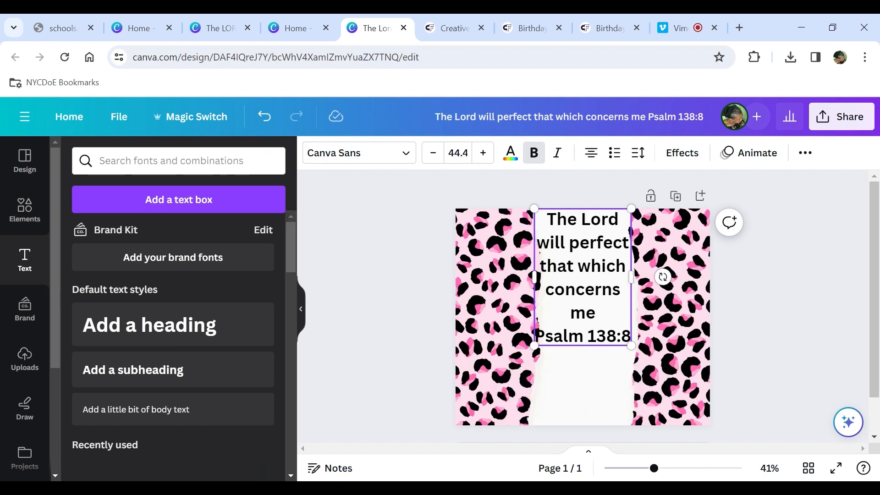
{"action": "type", "text": "."}
{"action": "left_click", "coordinate": [642, 161]}
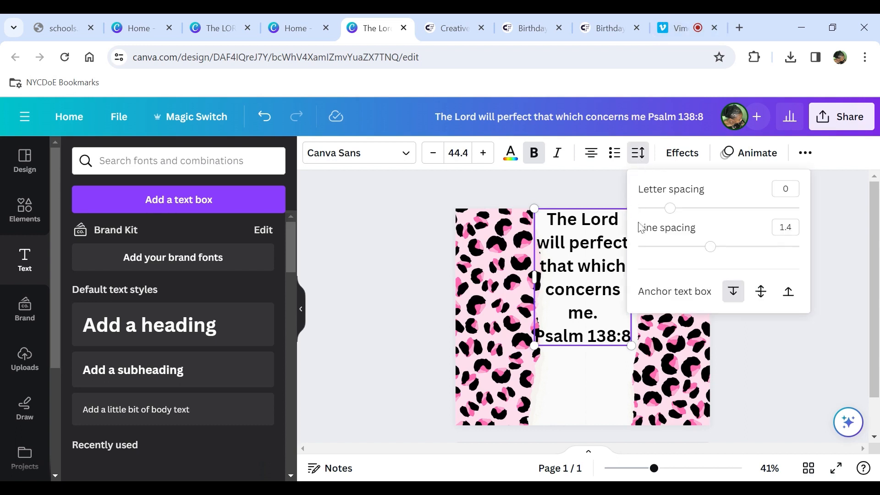
{"action": "left_click_drag", "start_coordinate": [709, 247], "coordinate": [694, 248]}
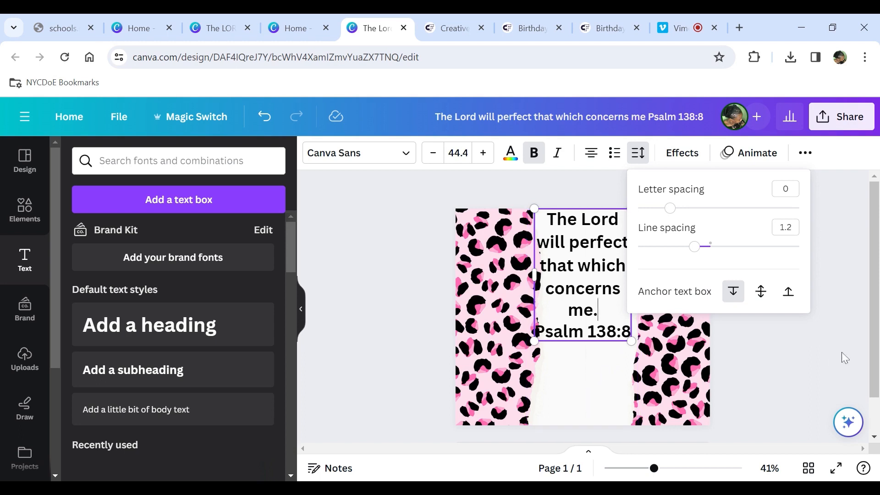
{"action": "key", "text": "Escape"}
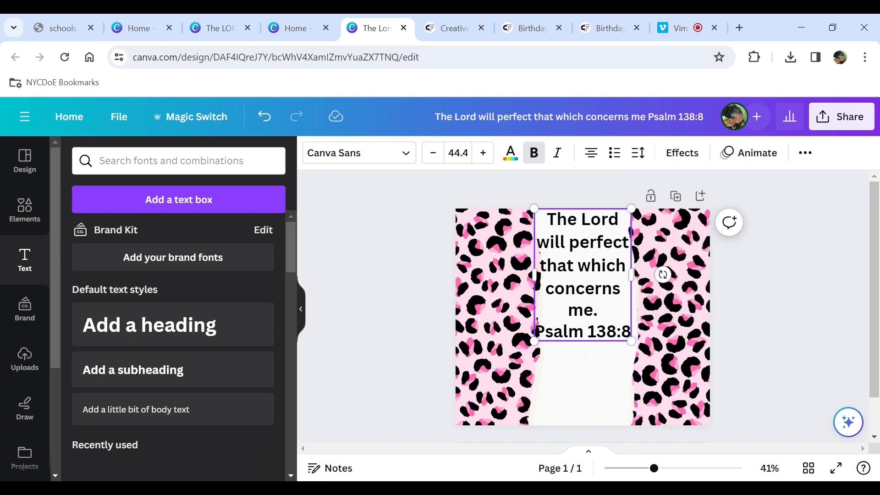
- Select the words "will perfect" and change their font to Quotes Script by searching script fonts
{"action": "left_click_drag", "start_coordinate": [568, 242], "coordinate": [623, 242]}
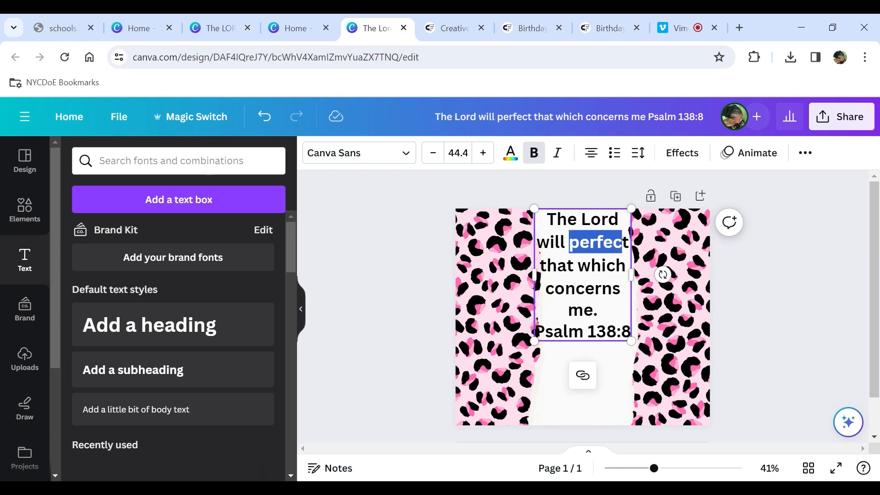
{"action": "left_click", "coordinate": [341, 158]}
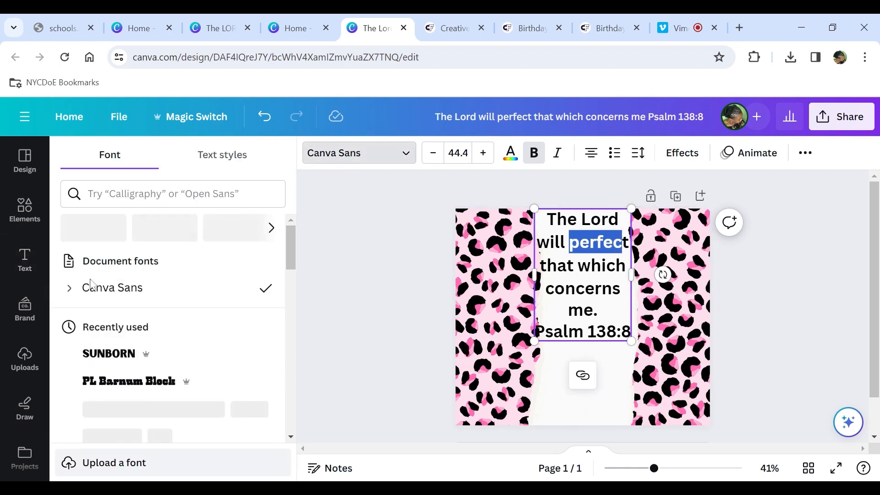
{"action": "left_click", "coordinate": [174, 193]}
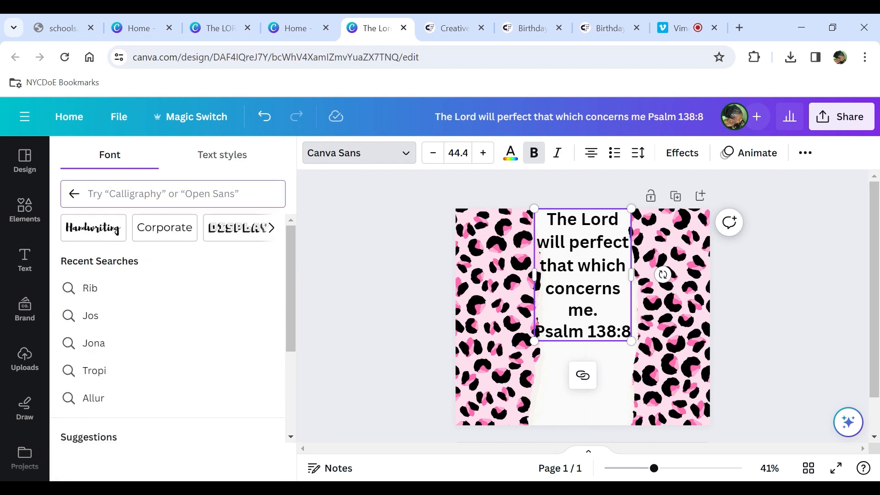
{"action": "type", "text": "sc"}
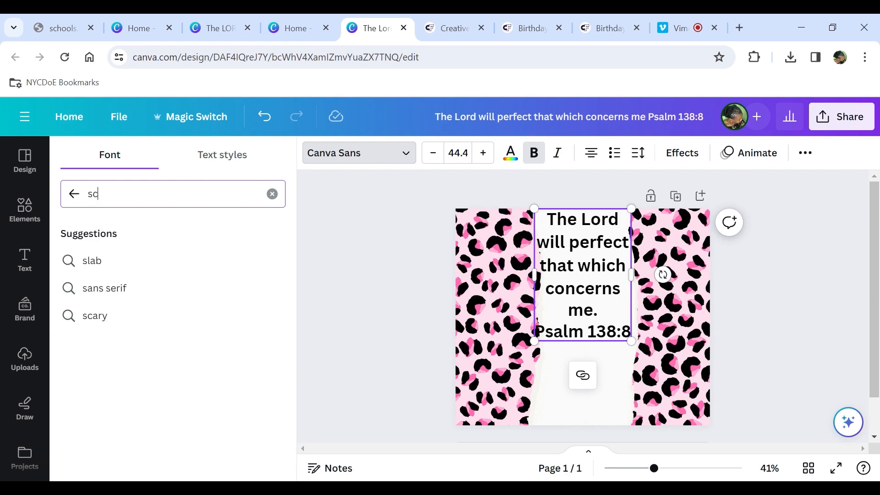
{"action": "type", "text": "ript"}
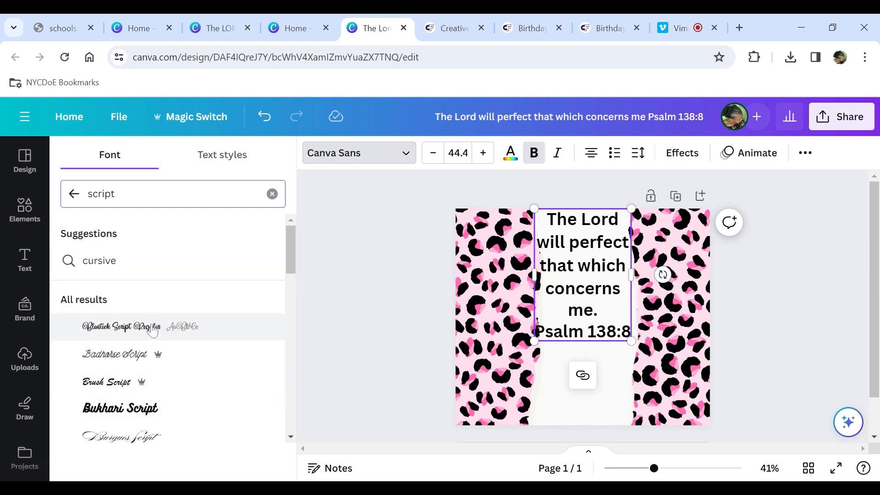
{"action": "scroll", "coordinate": [153, 330], "scroll_direction": "down", "scroll_amount": 10}
{"action": "left_click", "coordinate": [108, 299]}
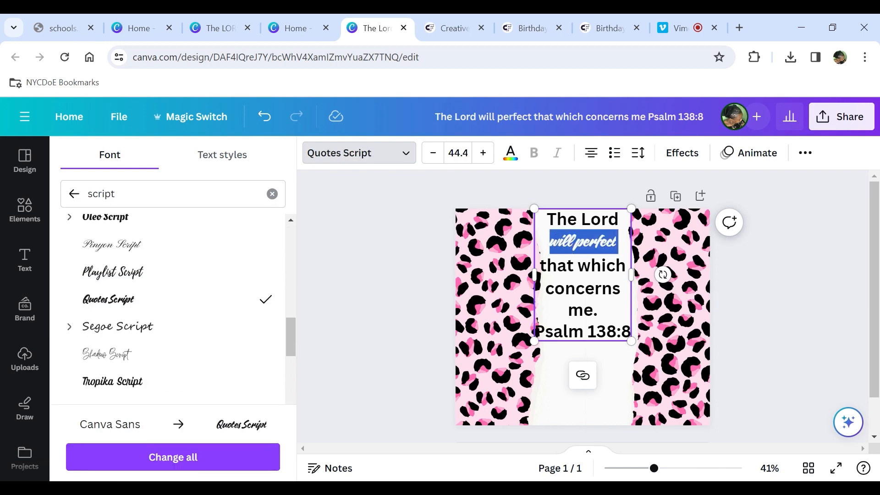
- Increase the font size of "will perfect" to 53.4 and open its text colour options
{"action": "left_click", "coordinate": [483, 153]}
{"action": "left_click", "coordinate": [483, 152]}
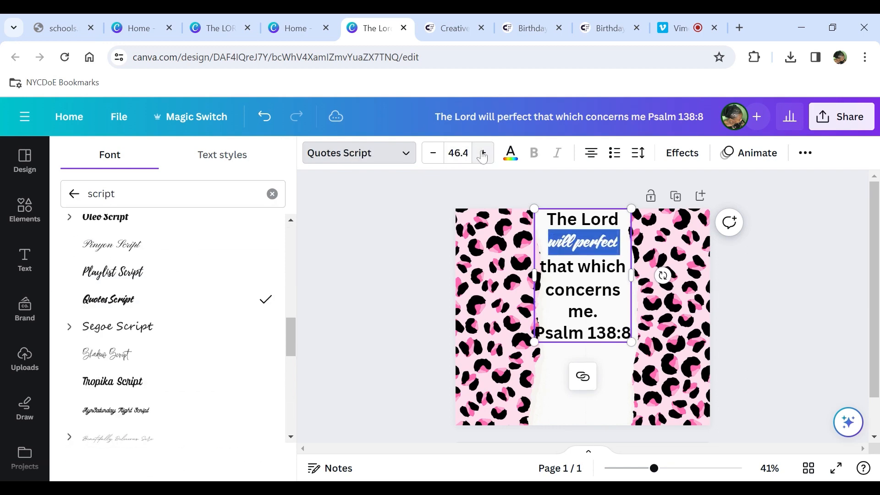
{"action": "left_click", "coordinate": [482, 153]}
{"action": "left_click", "coordinate": [482, 153]}
{"action": "left_click", "coordinate": [483, 152]}
{"action": "left_click", "coordinate": [483, 153]}
{"action": "left_click", "coordinate": [483, 153]}
{"action": "left_click", "coordinate": [483, 153]}
{"action": "left_click", "coordinate": [483, 152]}
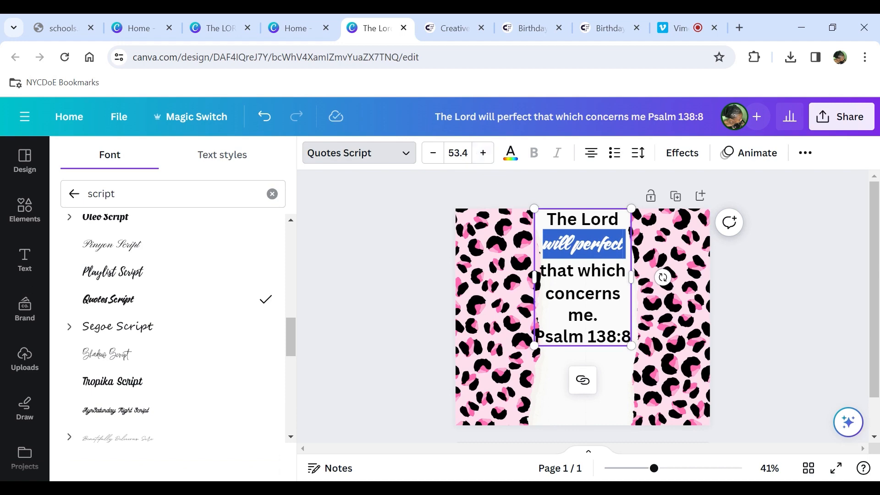
{"action": "left_click", "coordinate": [511, 153]}
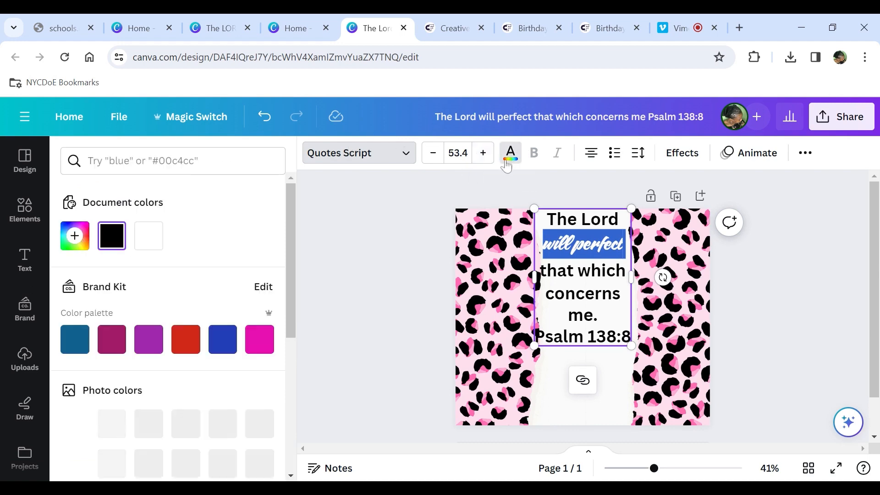
- Colour the selected words "will perfect" with the pink brand colour #e610b0
{"action": "left_click", "coordinate": [257, 348]}
{"action": "left_click", "coordinate": [572, 308]}
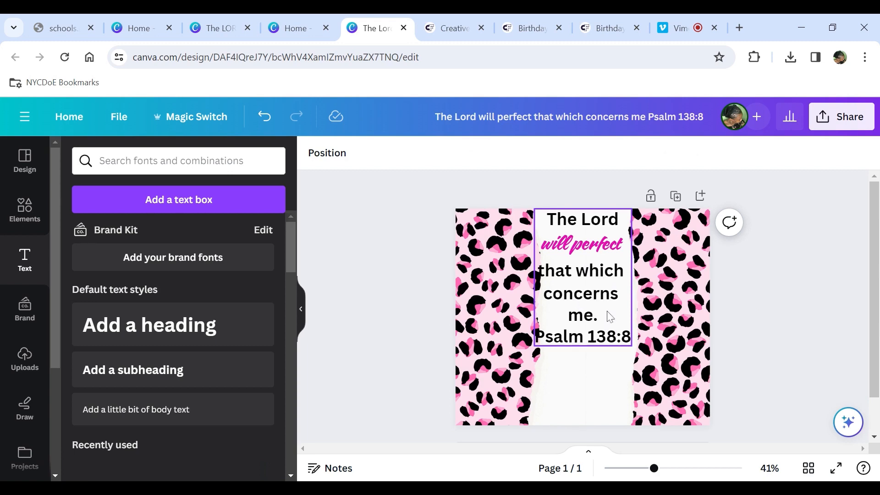
- Select "concerns me." in the verse and change its font to Feeling Passionate from the script font results
{"action": "left_click", "coordinate": [607, 323]}
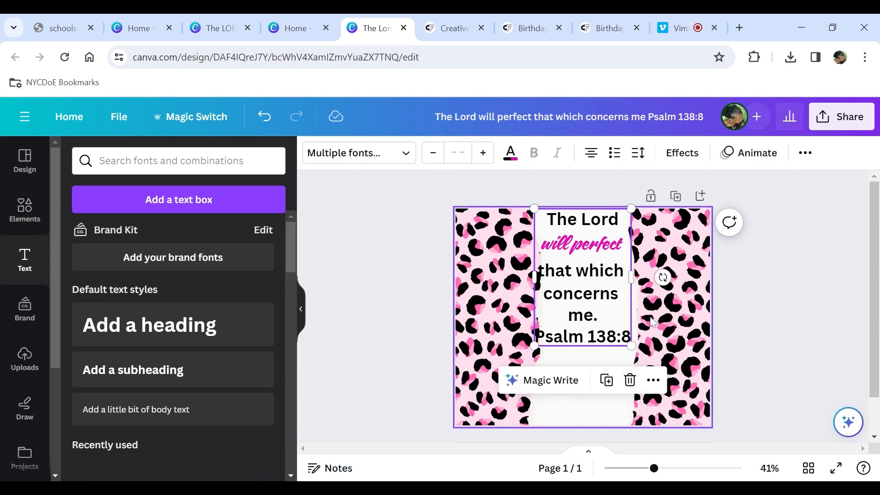
{"action": "left_click", "coordinate": [607, 324]}
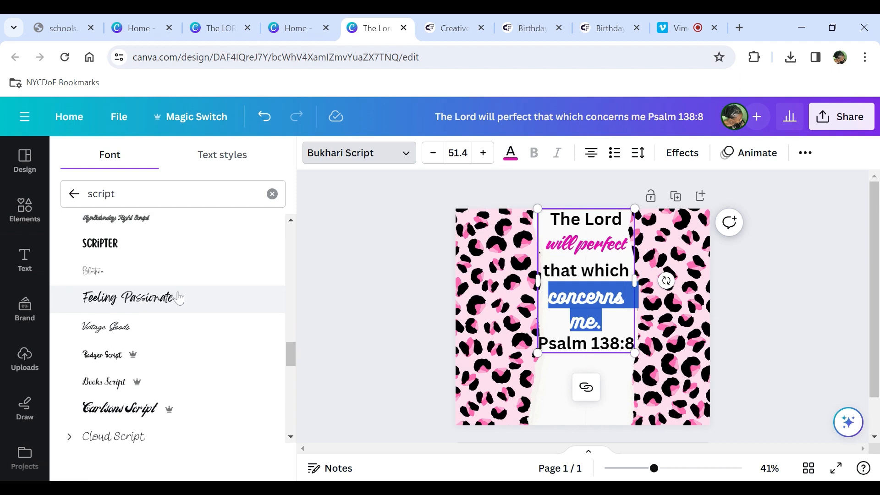
{"action": "scroll", "coordinate": [179, 298], "scroll_direction": "down", "scroll_amount": 2}
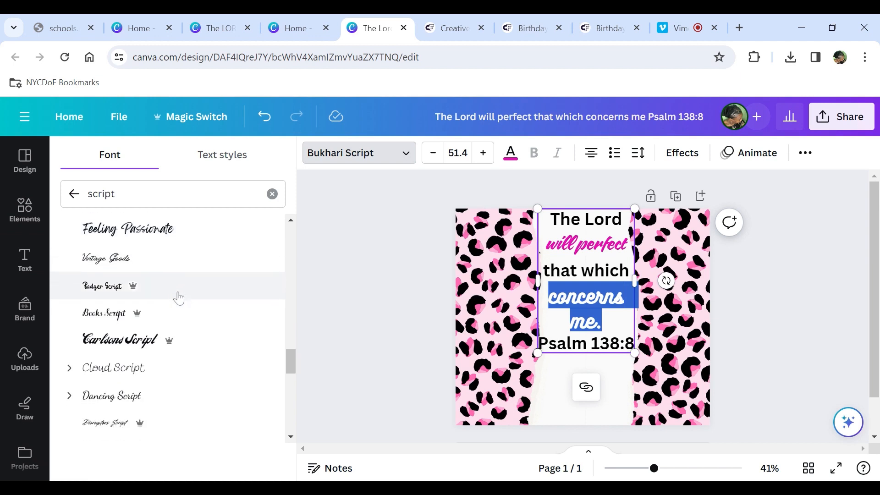
{"action": "left_click", "coordinate": [154, 236]}
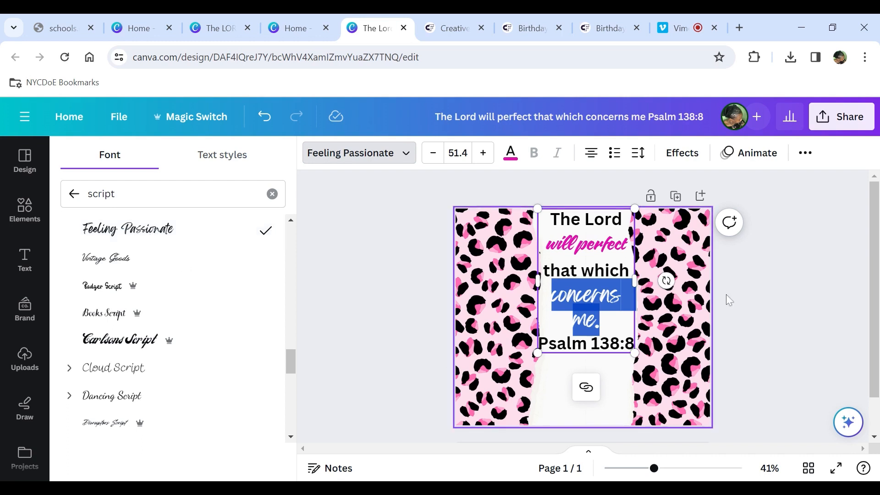
{"action": "left_click", "coordinate": [756, 303]}
- Select "The Lord" and change its font to Sunborn from the recently used fonts
{"action": "left_click", "coordinate": [600, 320]}
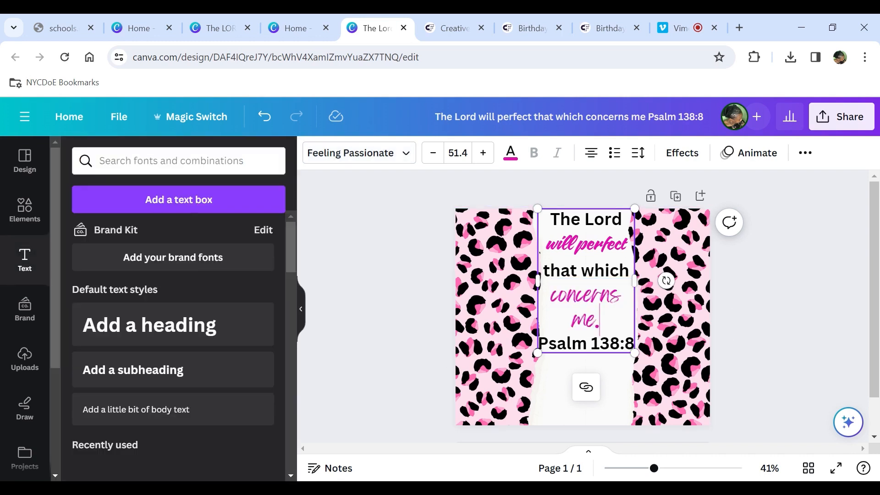
{"action": "left_click_drag", "start_coordinate": [621, 220], "coordinate": [550, 220]}
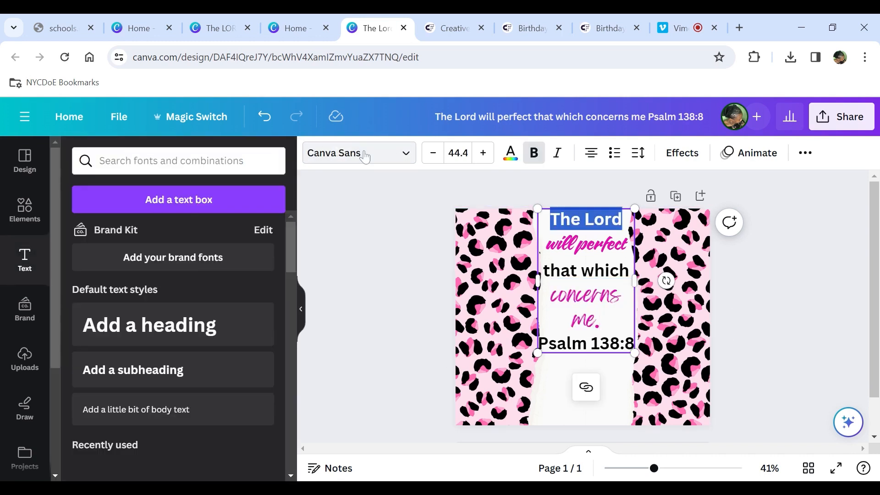
{"action": "left_click", "coordinate": [360, 153]}
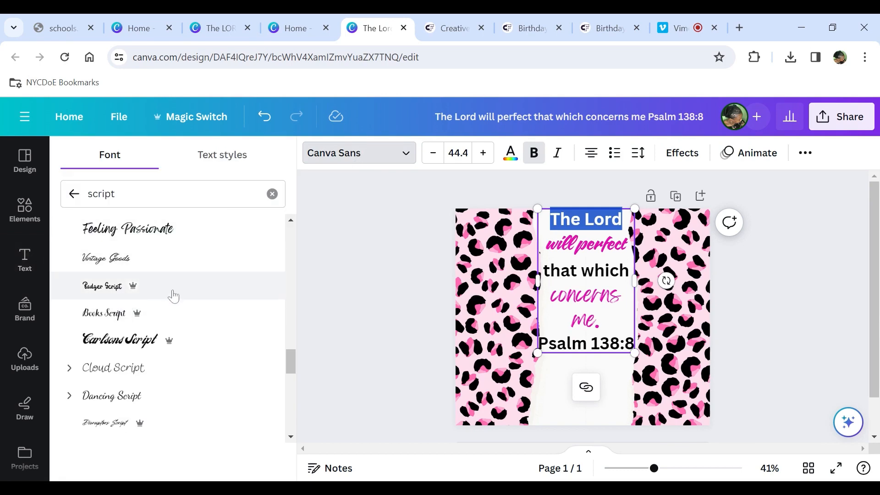
{"action": "scroll", "coordinate": [170, 285], "scroll_direction": "down", "scroll_amount": 6}
{"action": "scroll", "coordinate": [171, 294], "scroll_direction": "up", "scroll_amount": 2}
{"action": "scroll", "coordinate": [170, 293], "scroll_direction": "up", "scroll_amount": 5}
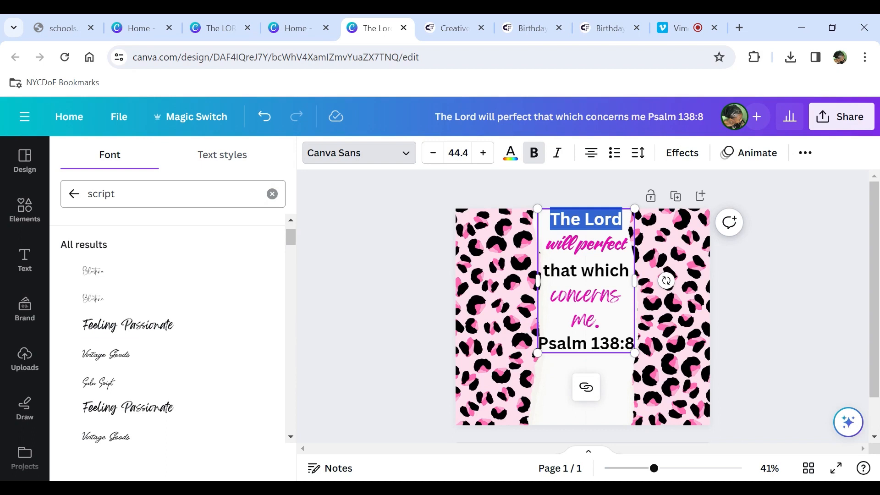
{"action": "left_click", "coordinate": [183, 193]}
{"action": "key", "text": "ctrl+a"}
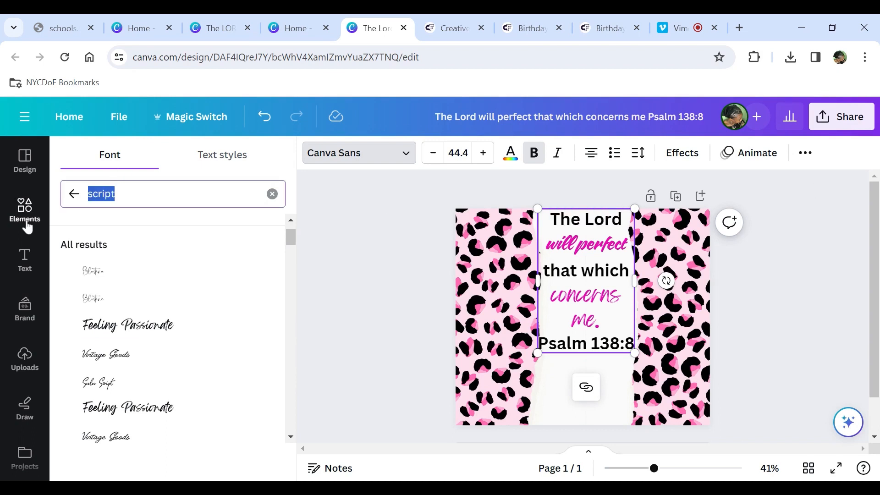
{"action": "left_click", "coordinate": [74, 193]}
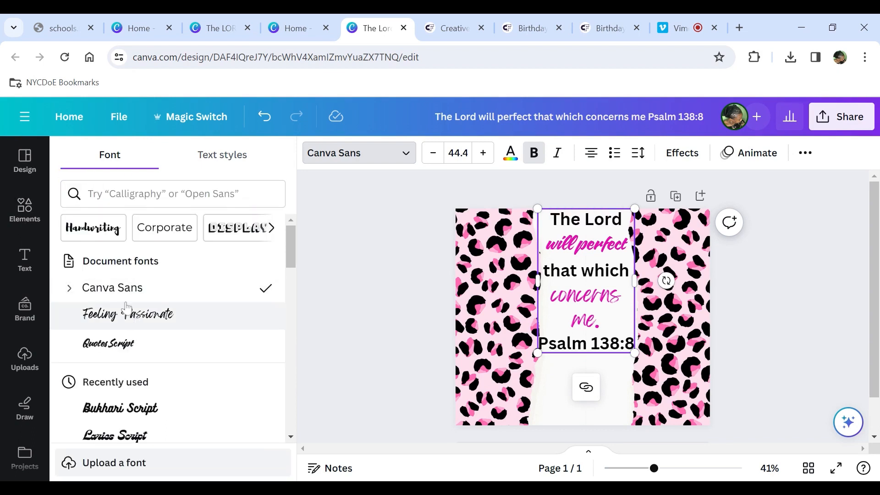
{"action": "scroll", "coordinate": [125, 308], "scroll_direction": "down", "scroll_amount": 2}
{"action": "scroll", "coordinate": [126, 308], "scroll_direction": "down", "scroll_amount": 2}
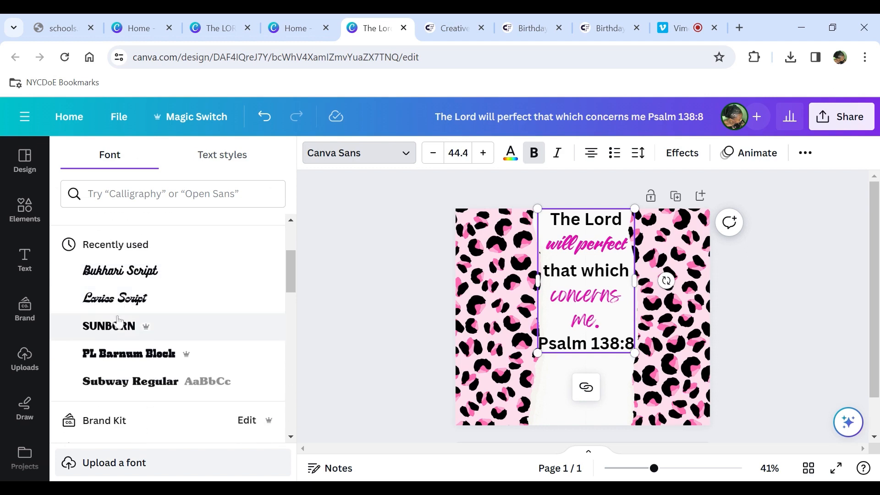
{"action": "left_click", "coordinate": [129, 325]}
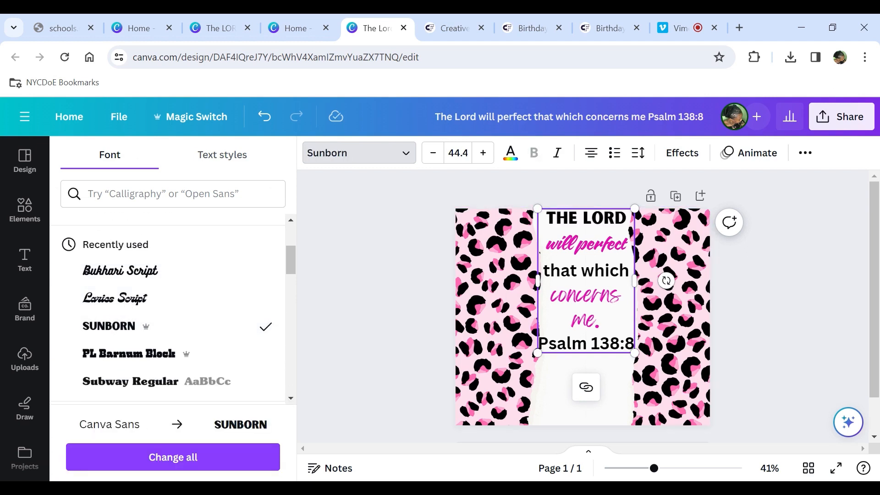
- Set "that which" to the Sunborn font and decrease its font size so it fits the strip
{"action": "left_click_drag", "start_coordinate": [632, 270], "coordinate": [543, 270]}
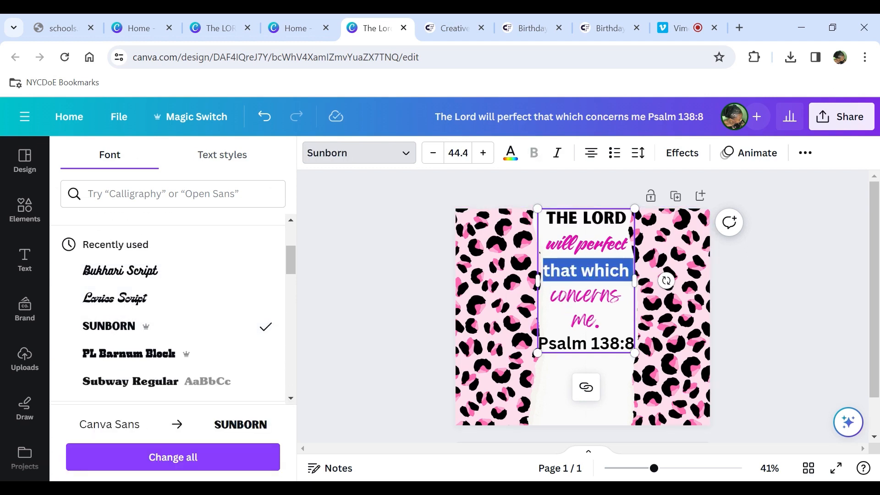
{"action": "left_click", "coordinate": [108, 326]}
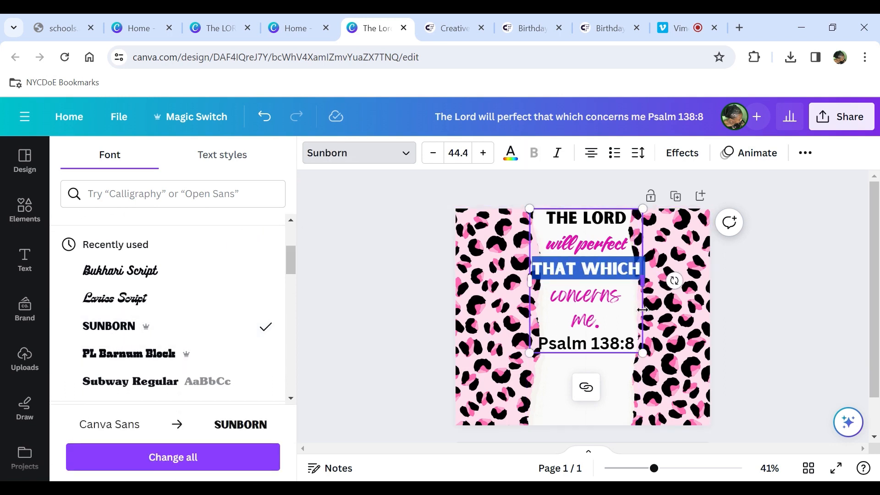
{"action": "left_click", "coordinate": [432, 153]}
{"action": "left_click", "coordinate": [431, 153]}
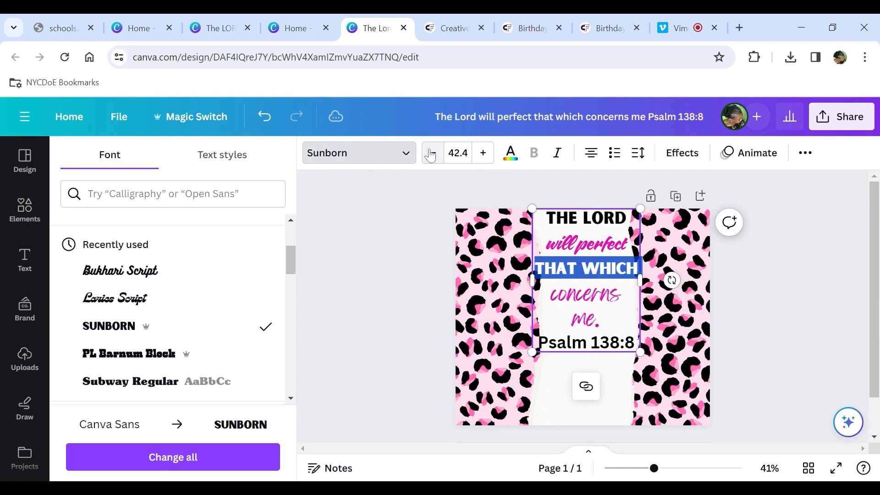
{"action": "left_click", "coordinate": [431, 153]}
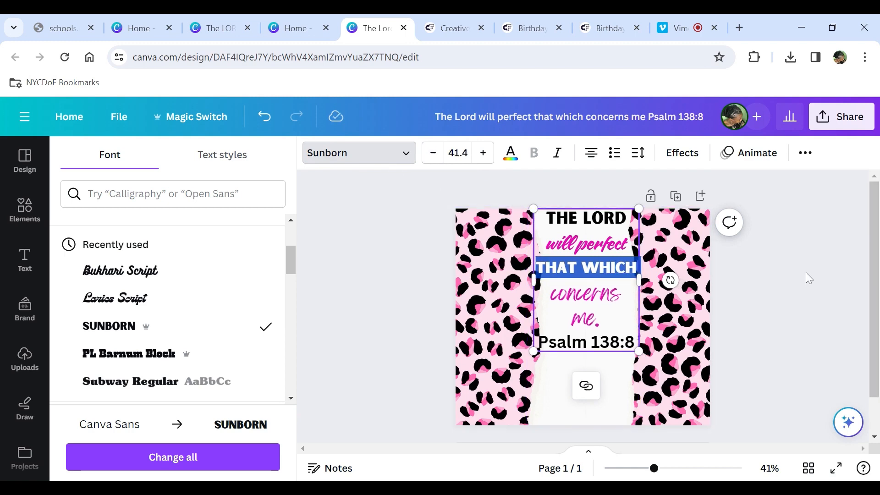
{"action": "left_click", "coordinate": [795, 289]}
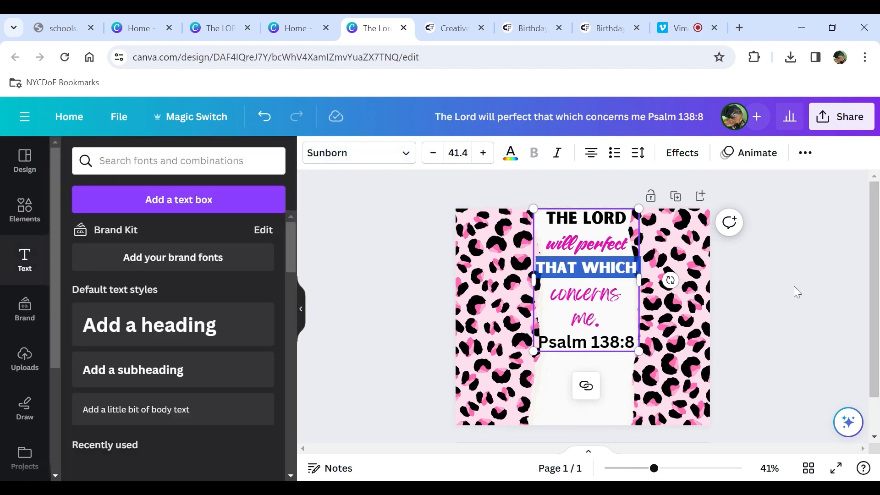
{"action": "left_click", "coordinate": [432, 153]}
{"action": "left_click", "coordinate": [432, 152]}
{"action": "left_click", "coordinate": [831, 286]}
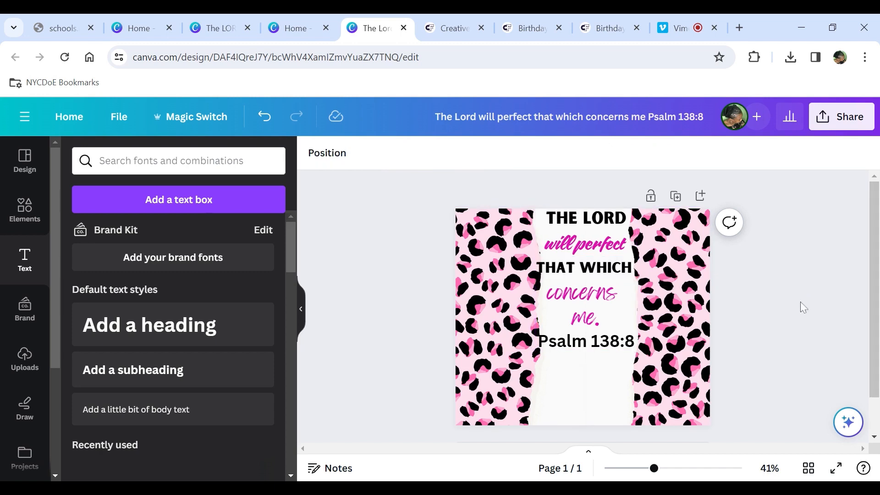
- Nudge the verse text box slightly and restyle the "Psalm 138:8" reference in a blue bold font
{"action": "left_click", "coordinate": [582, 274]}
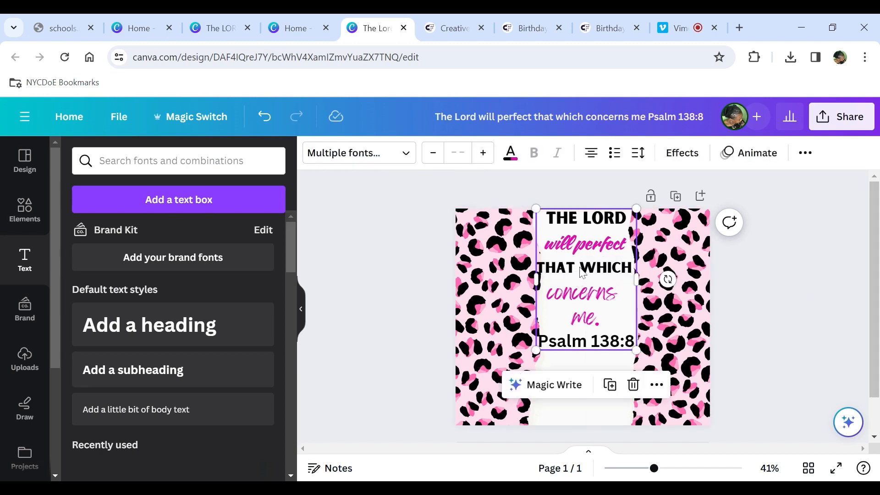
{"action": "left_click_drag", "start_coordinate": [581, 271], "coordinate": [583, 271]}
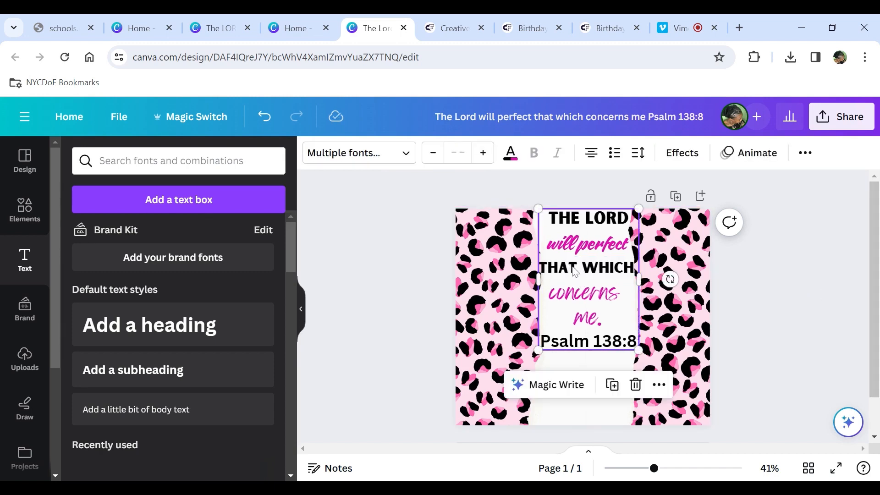
{"action": "left_click", "coordinate": [586, 349]}
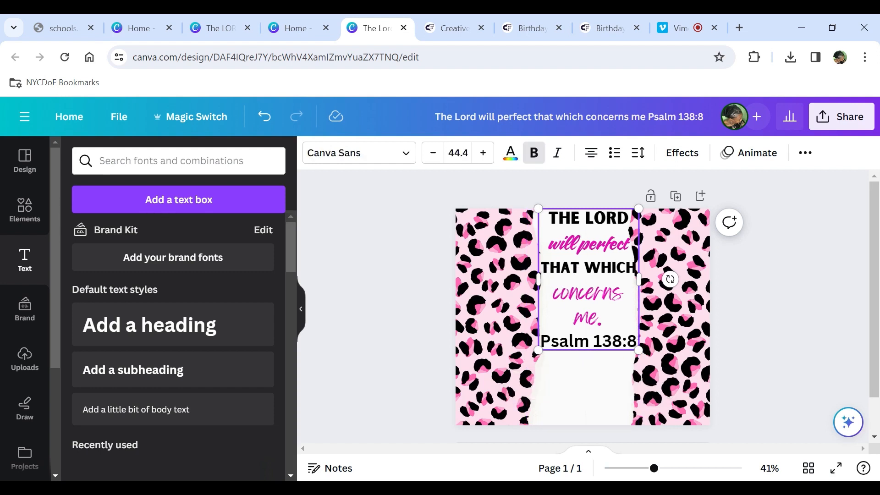
{"action": "left_click_drag", "start_coordinate": [540, 341], "coordinate": [629, 340]}
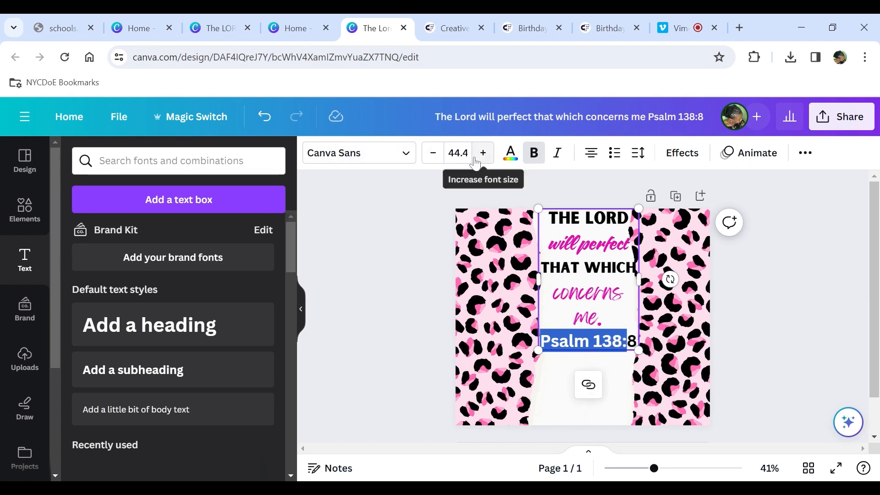
{"action": "left_click", "coordinate": [572, 373]}
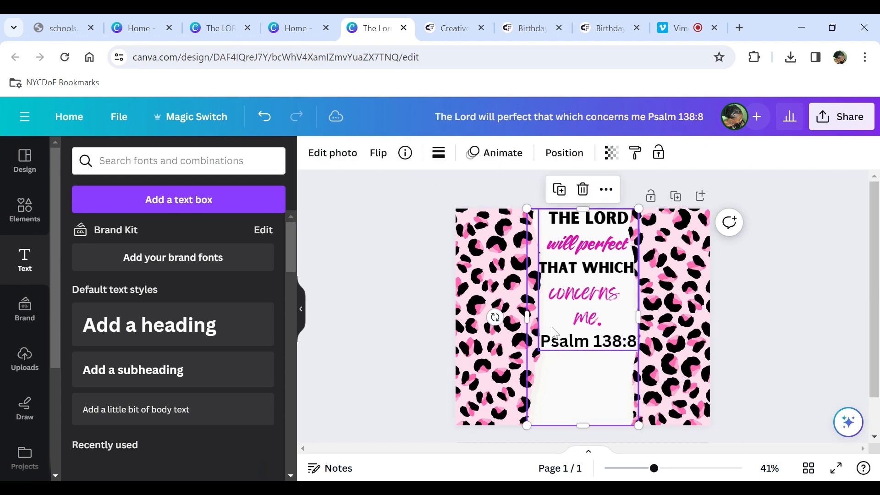
{"action": "mouse_move", "coordinate": [542, 333]}
{"action": "left_mouse_down"}
{"action": "mouse_move", "coordinate": [561, 350]}
{"action": "mouse_move", "coordinate": [541, 327]}
{"action": "left_mouse_up"}
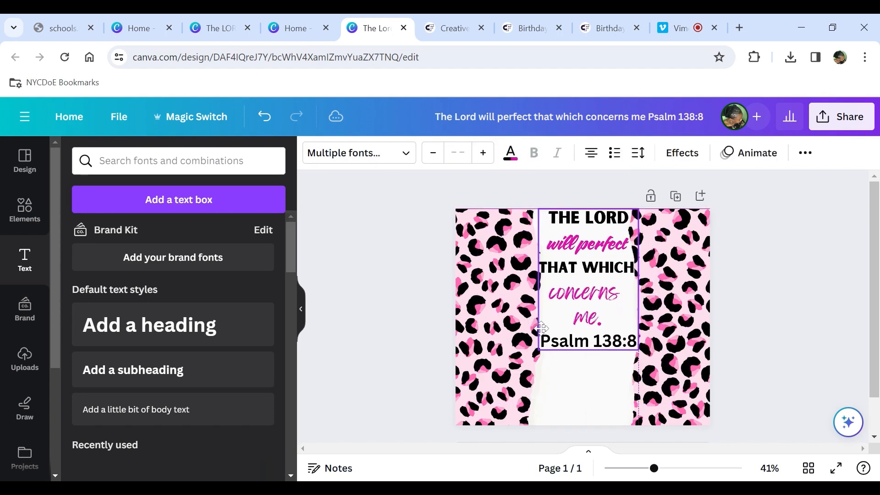
{"action": "left_click", "coordinate": [582, 357]}
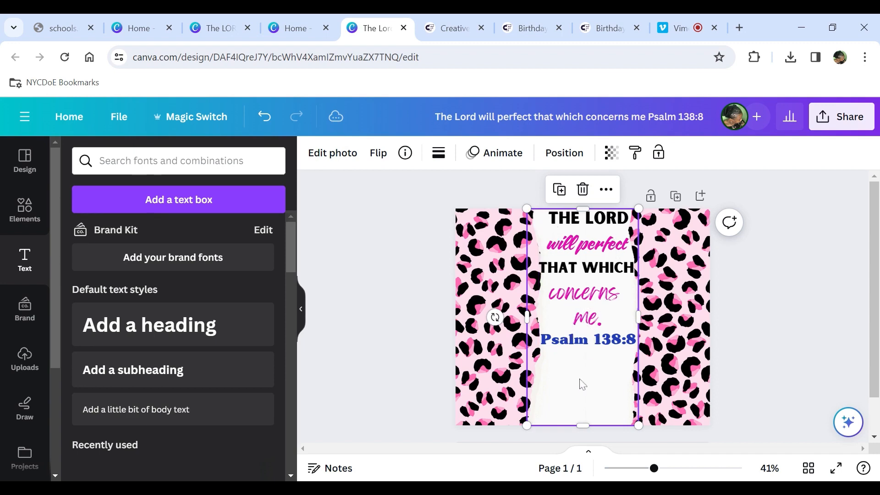
{"action": "left_click", "coordinate": [819, 296]}
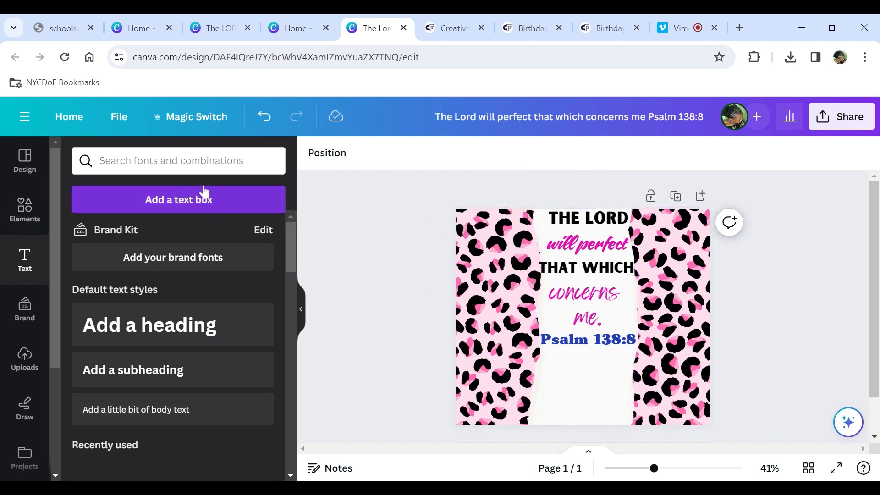
- Search the text panel for smiley
{"action": "left_click", "coordinate": [183, 160]}
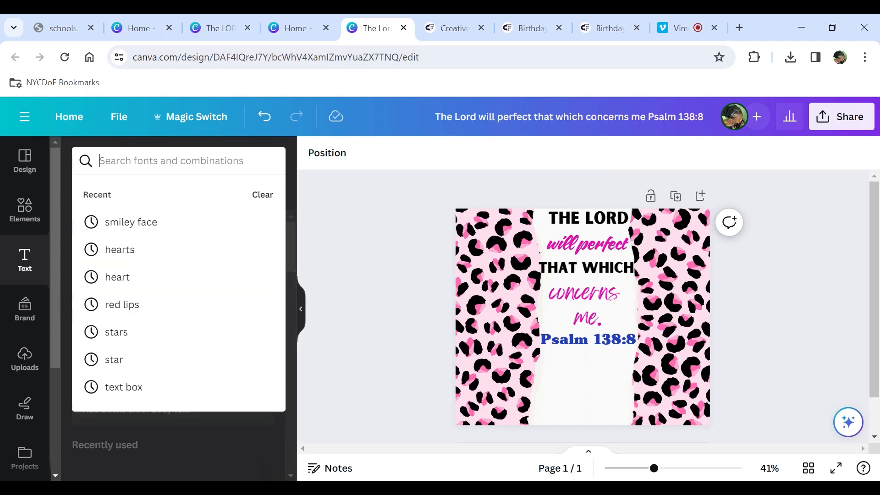
{"action": "type", "text": "s"}
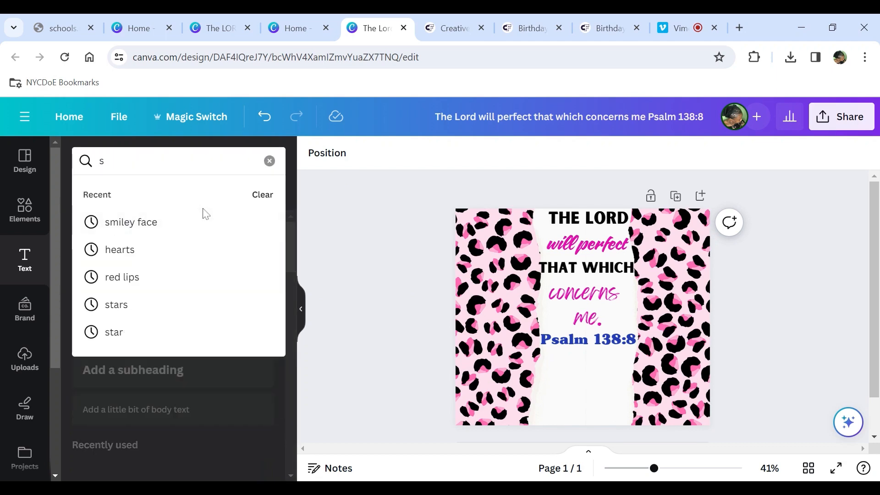
{"action": "type", "text": "m"}
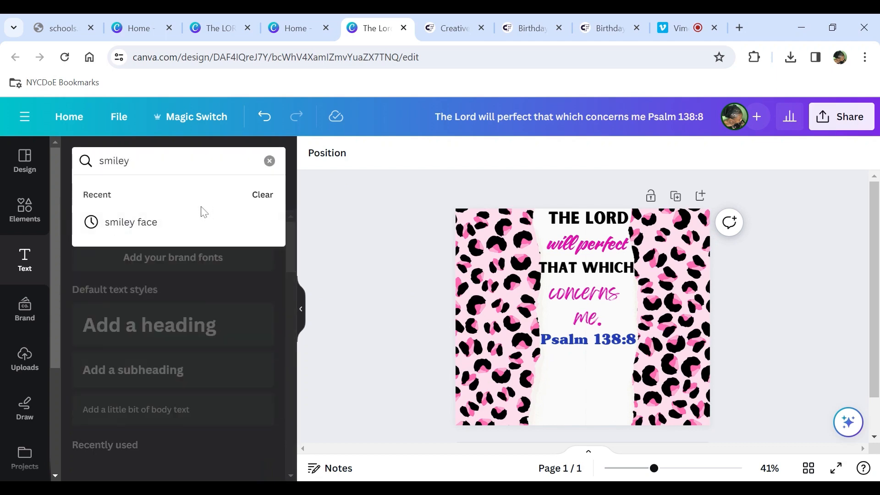
{"action": "type", "text": "iley"}
{"action": "key", "text": "Return"}
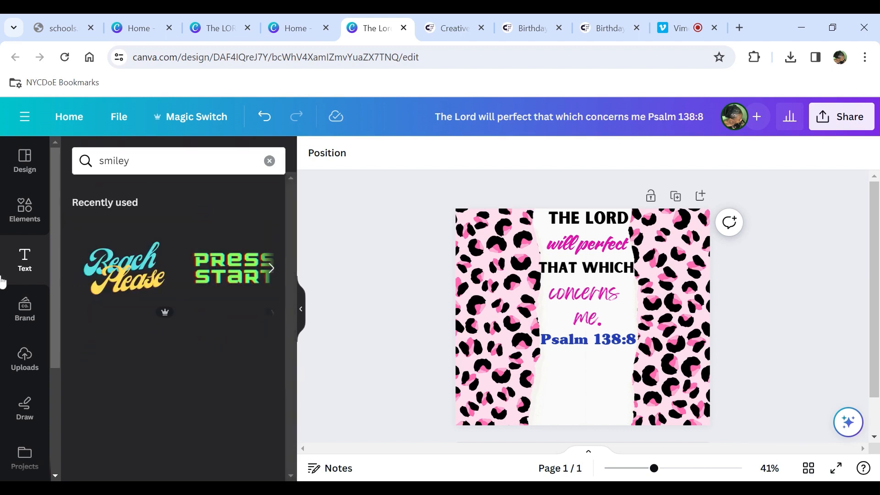
- Search the elements library for smiley face graphics and browse the result categories
{"action": "left_click", "coordinate": [17, 215]}
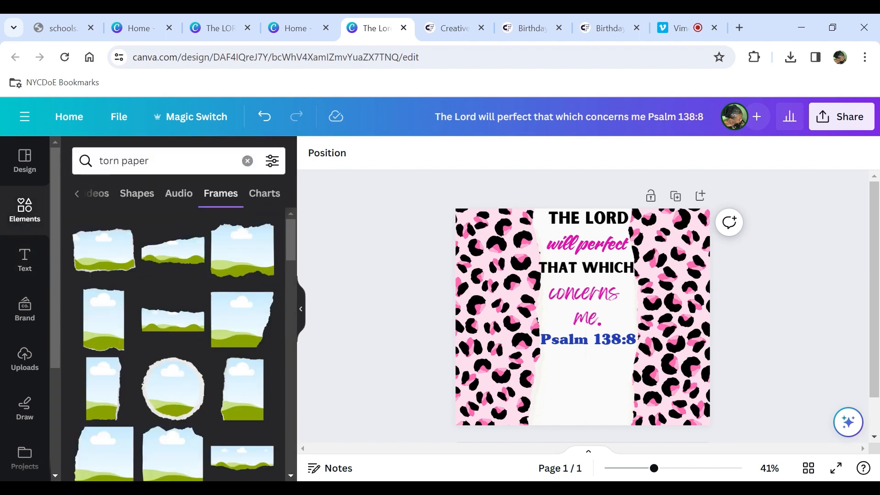
{"action": "left_click", "coordinate": [102, 160]}
{"action": "type", "text": "s"}
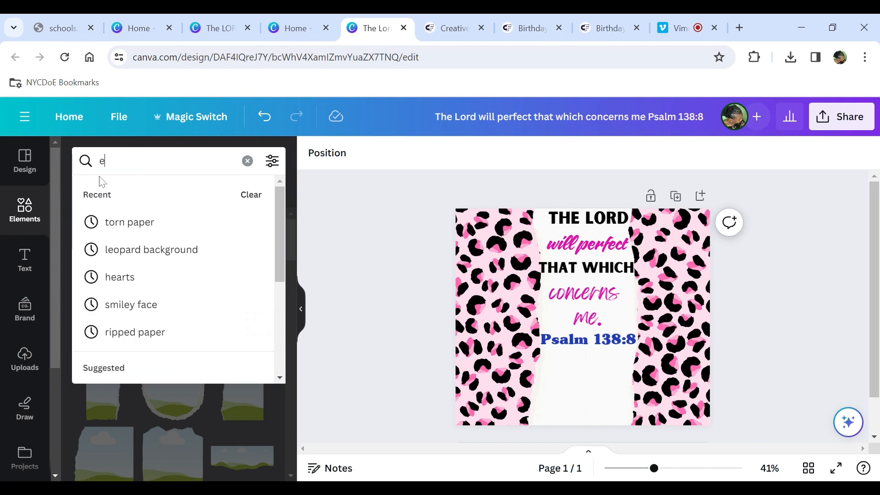
{"action": "key", "text": "BackSpace"}
{"action": "type", "text": "smiley"}
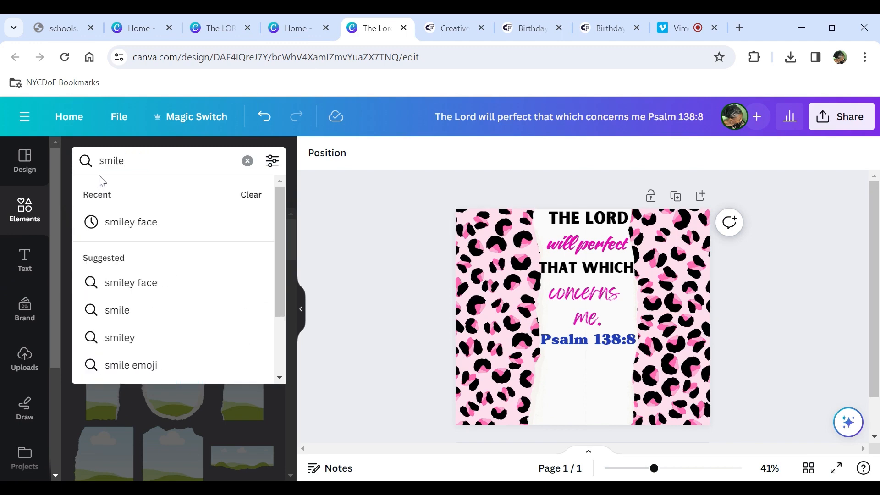
{"action": "left_click", "coordinate": [161, 232]}
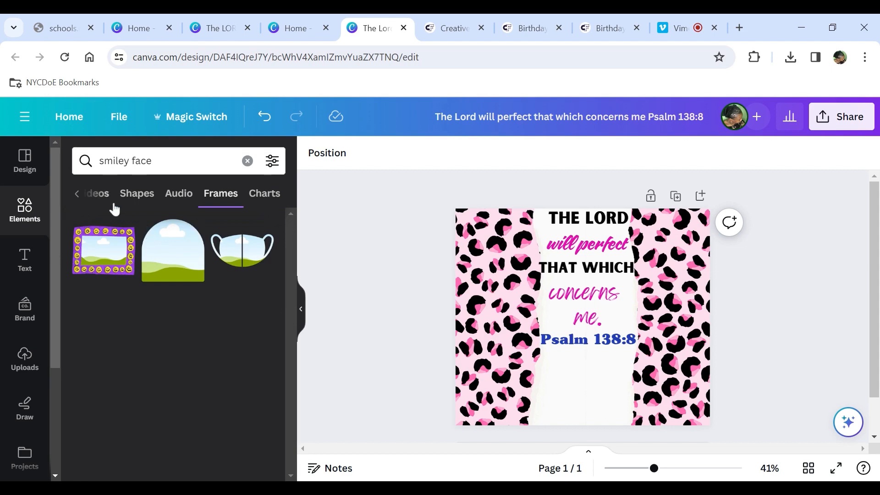
{"action": "left_click", "coordinate": [78, 198]}
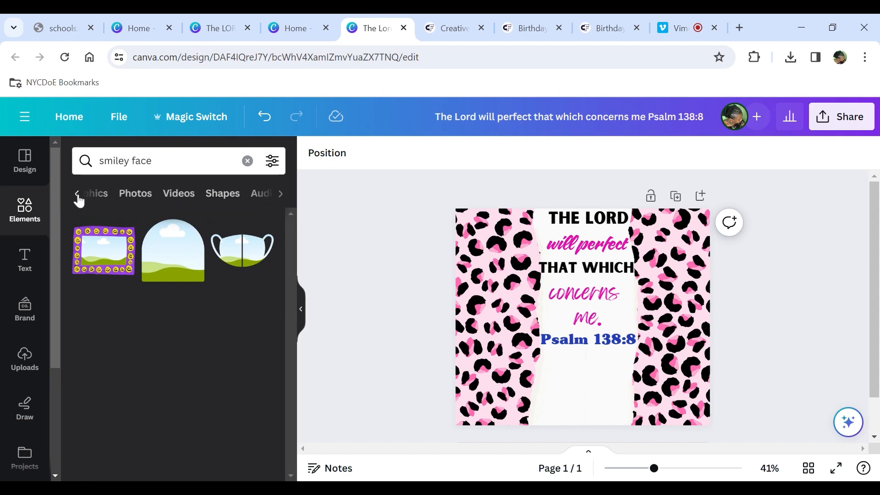
- Browse the smiley face graphics and place the pink smiley face below the Psalm 138:8 reference
{"action": "left_click", "coordinate": [79, 199]}
{"action": "left_click", "coordinate": [124, 202]}
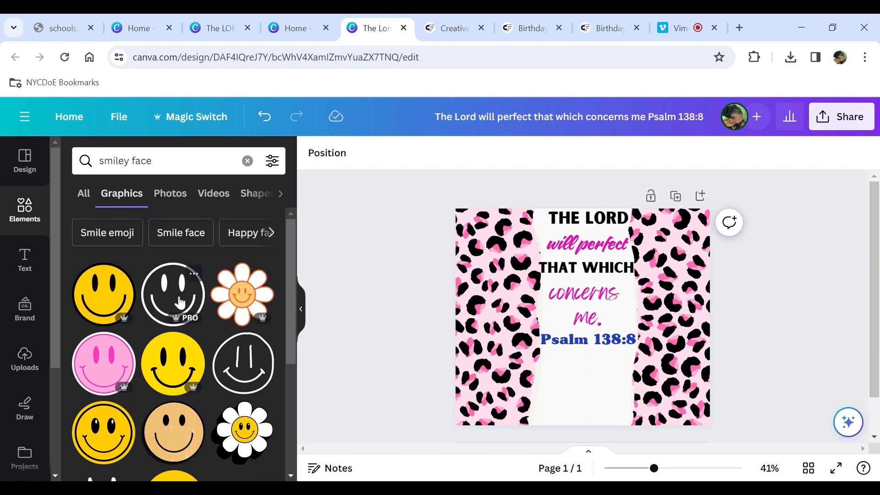
{"action": "scroll", "coordinate": [180, 302], "scroll_direction": "down", "scroll_amount": 8}
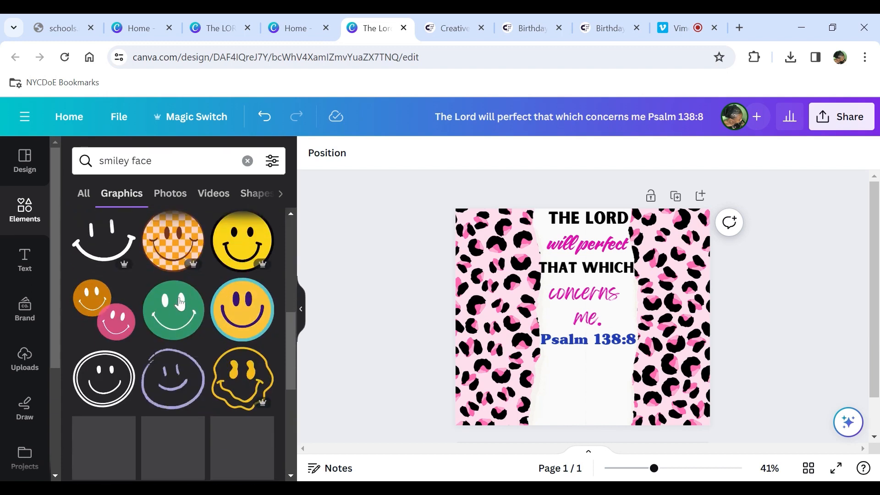
{"action": "scroll", "coordinate": [180, 303], "scroll_direction": "down", "scroll_amount": 3}
{"action": "scroll", "coordinate": [180, 302], "scroll_direction": "up", "scroll_amount": 3}
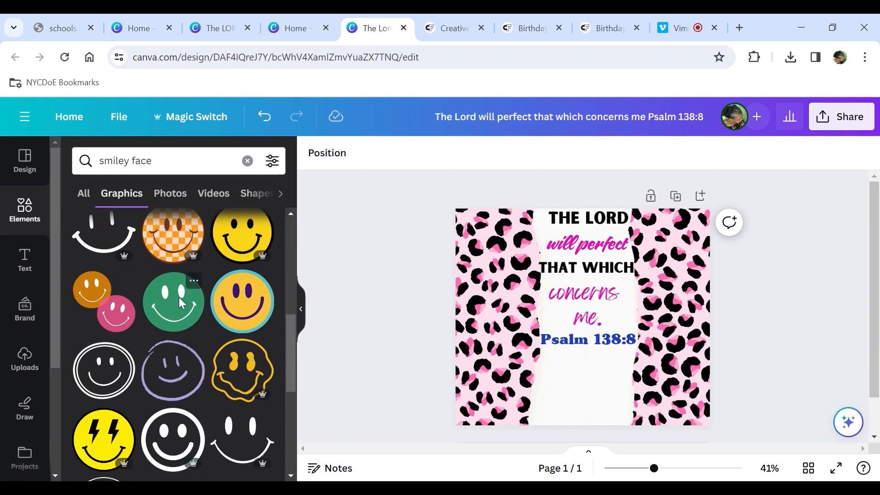
{"action": "scroll", "coordinate": [178, 297], "scroll_direction": "down", "scroll_amount": 5}
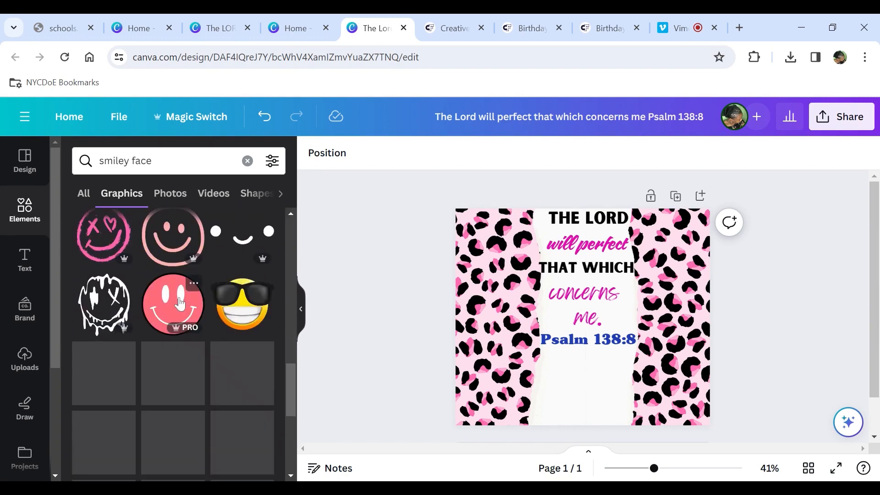
{"action": "scroll", "coordinate": [179, 303], "scroll_direction": "up", "scroll_amount": 10}
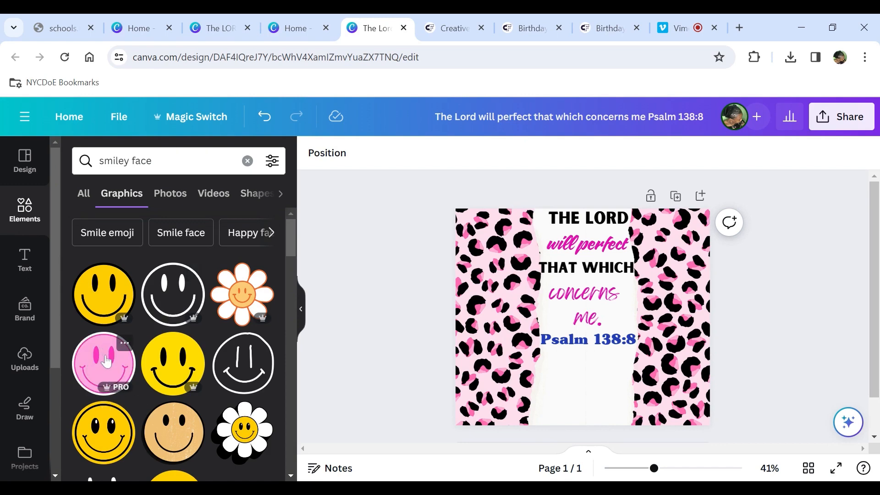
{"action": "left_click", "coordinate": [106, 361]}
{"action": "left_click_drag", "start_coordinate": [578, 307], "coordinate": [577, 378]}
{"action": "left_click", "coordinate": [722, 407]}
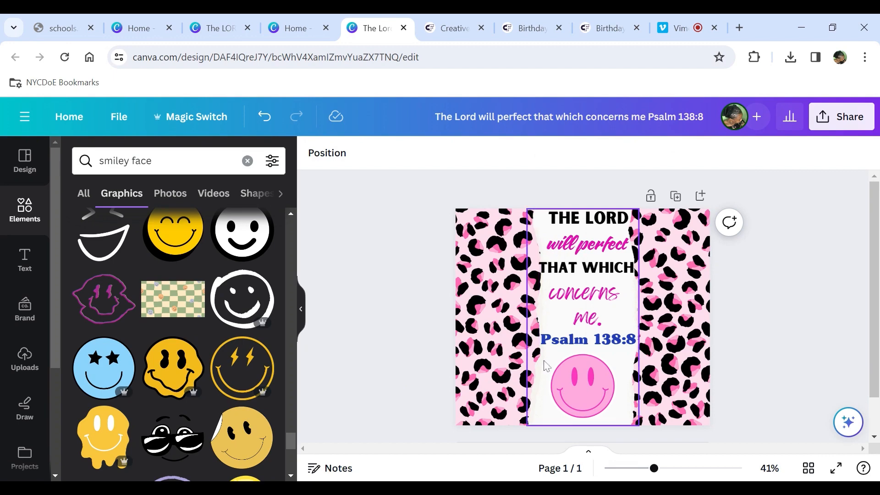
- Search the elements for hearts, add a pink hearts cluster, shrink it and place it left of "me."
{"action": "left_click_drag", "start_coordinate": [160, 161], "coordinate": [66, 182]}
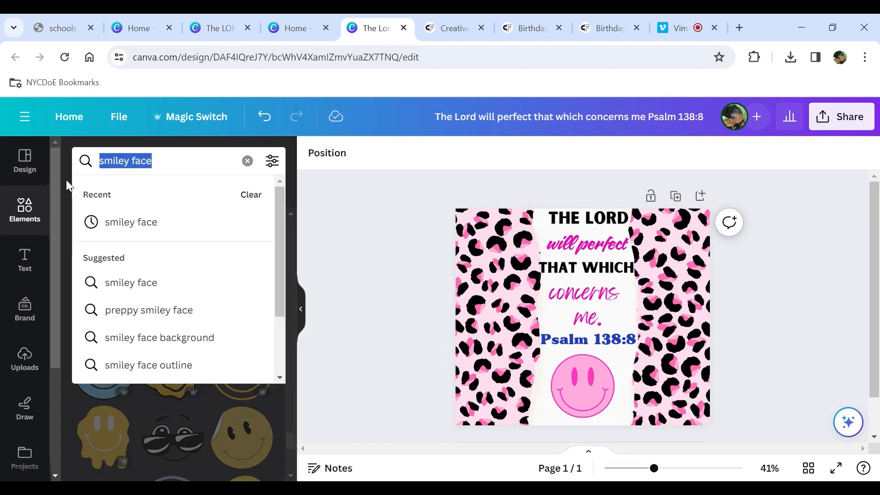
{"action": "type", "text": "hearts"}
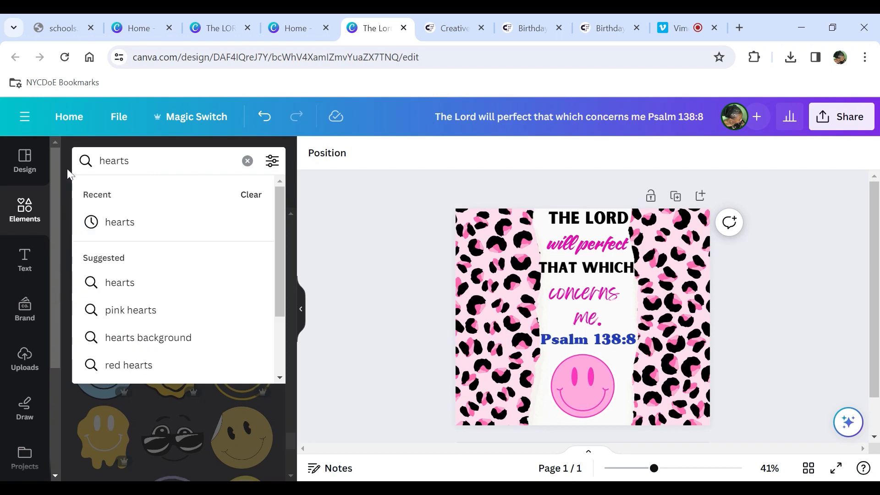
{"action": "key", "text": "Return"}
{"action": "scroll", "coordinate": [133, 334], "scroll_direction": "down", "scroll_amount": 3}
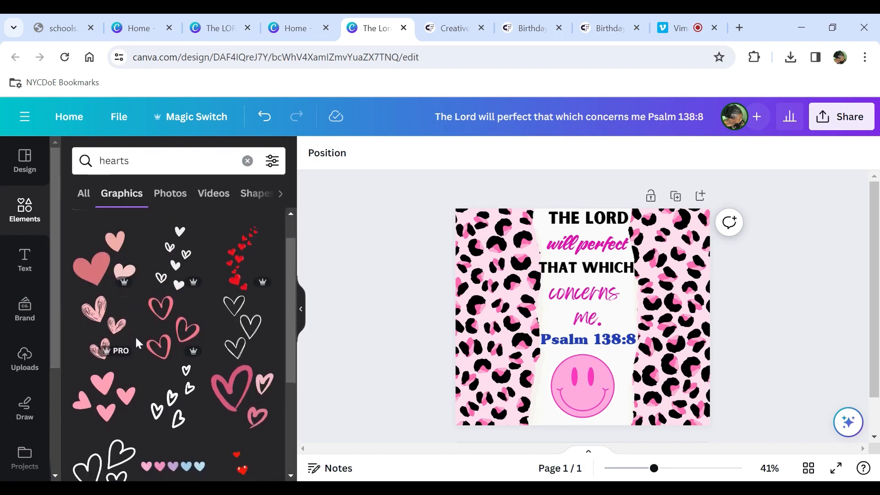
{"action": "left_click", "coordinate": [109, 303]}
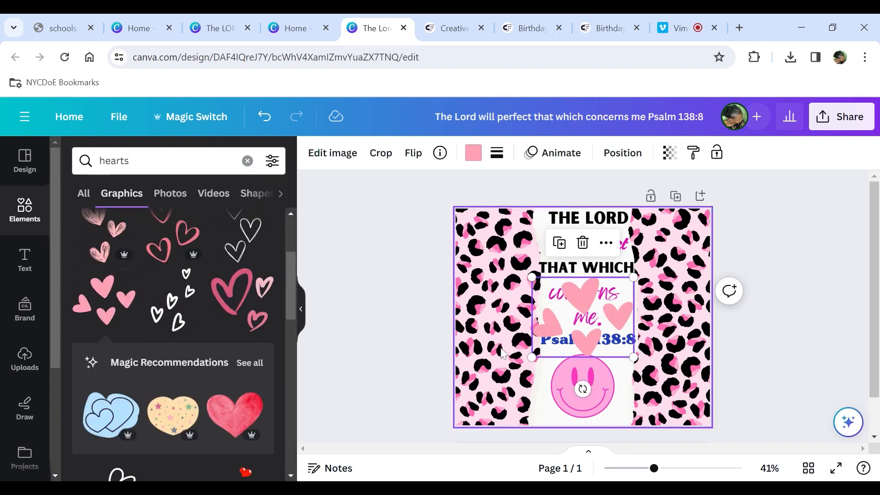
{"action": "left_click_drag", "start_coordinate": [632, 273], "coordinate": [561, 334]}
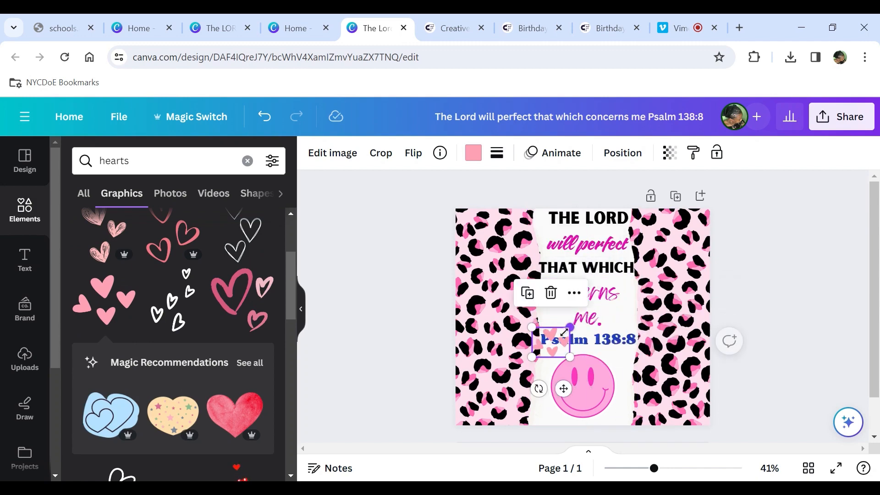
{"action": "left_click_drag", "start_coordinate": [560, 309], "coordinate": [574, 304]}
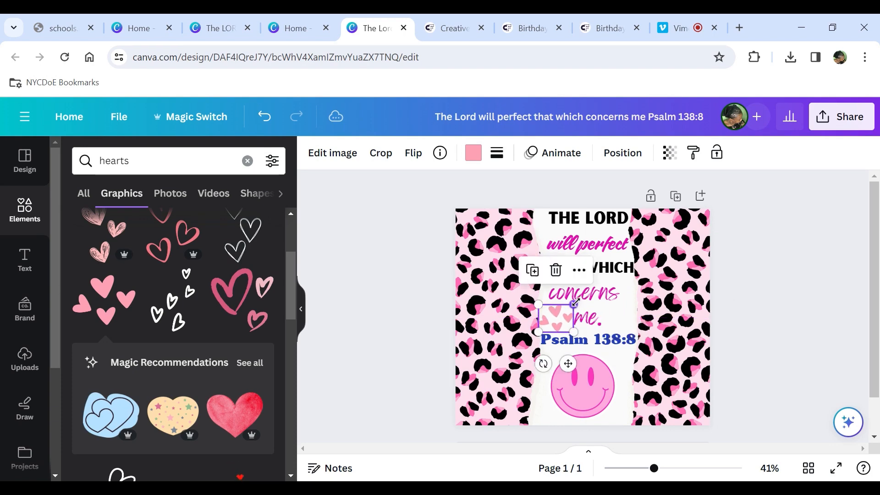
- Duplicate the hearts graphic and place copies right of "me.", near "will perfect" and beside the smiley face
{"action": "left_click", "coordinate": [532, 275]}
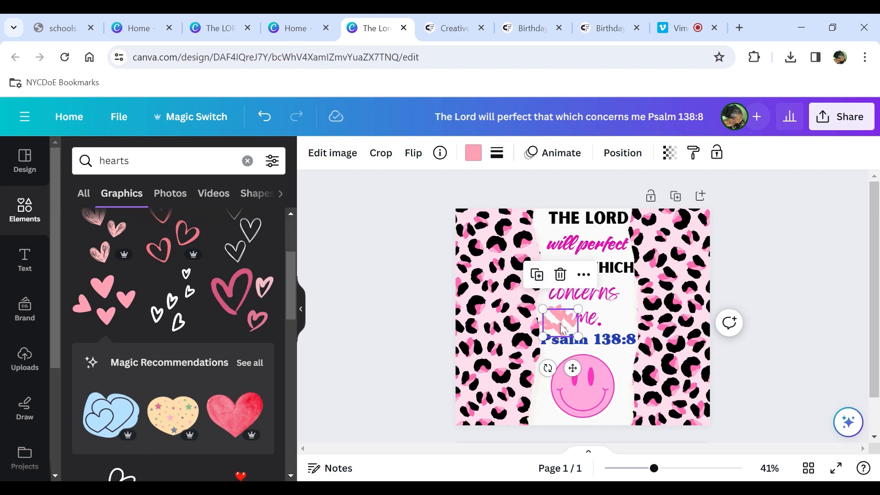
{"action": "left_click_drag", "start_coordinate": [561, 323], "coordinate": [621, 318]}
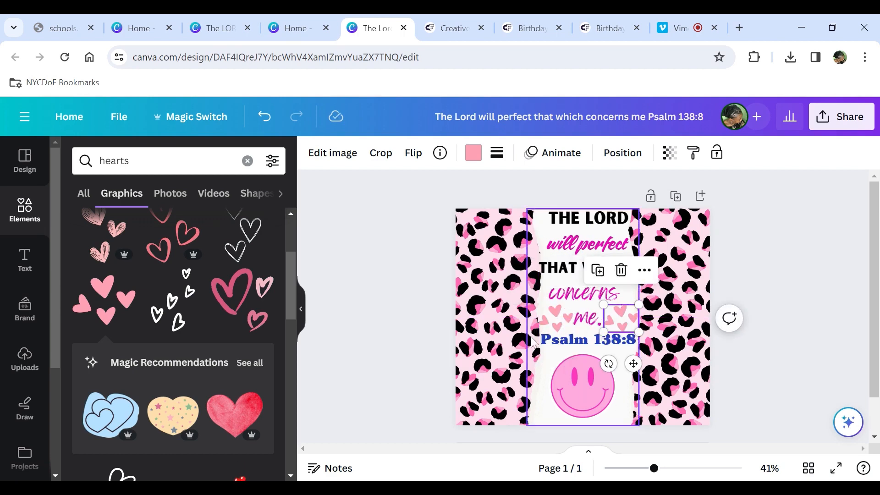
{"action": "left_click", "coordinate": [597, 270]}
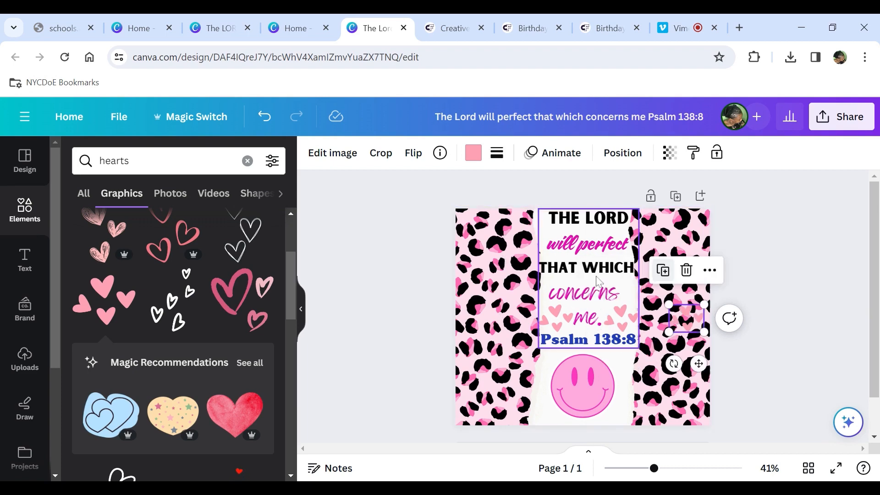
{"action": "left_click_drag", "start_coordinate": [687, 318], "coordinate": [616, 401]}
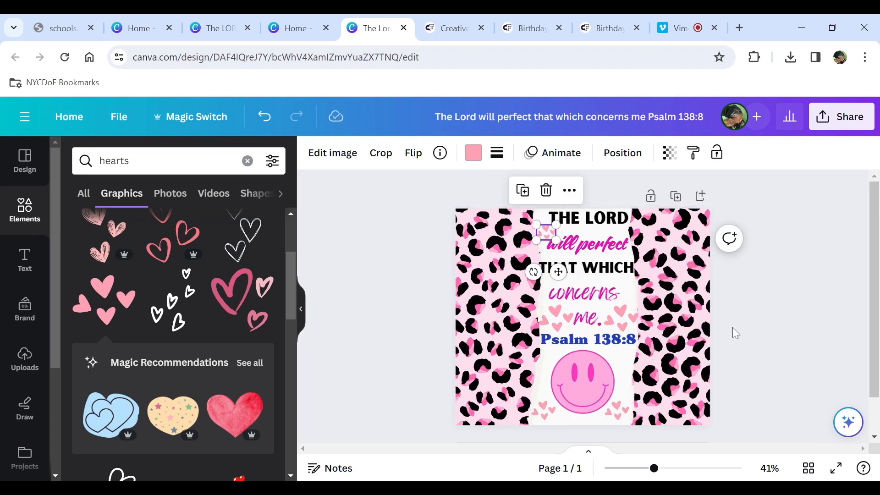
{"action": "left_click", "coordinate": [748, 314]}
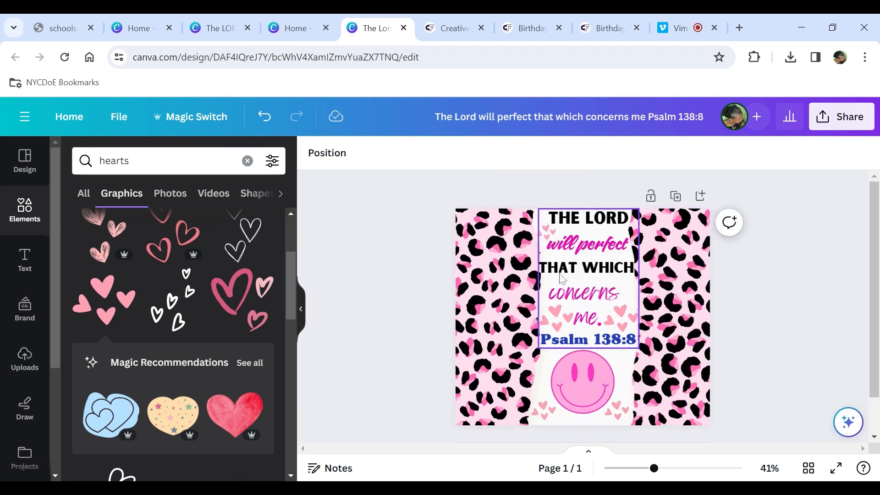
- Recolor each of the hearts graphics to red
{"action": "left_click", "coordinate": [543, 234]}
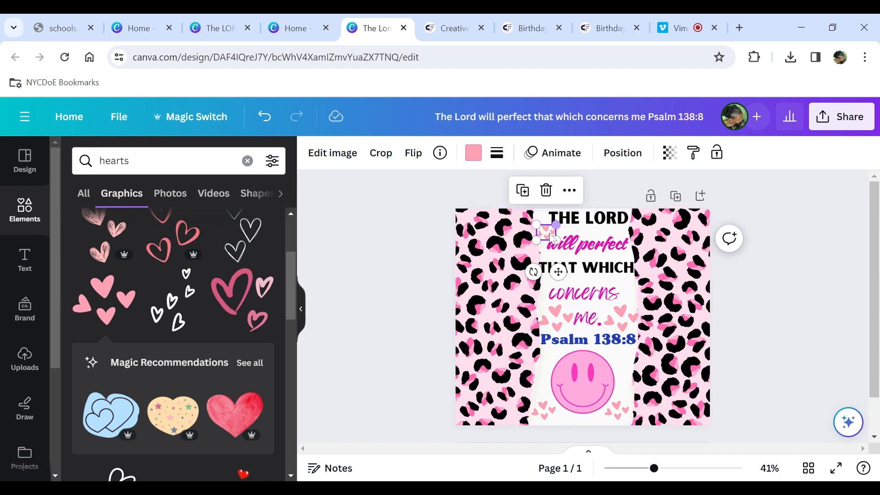
{"action": "left_click", "coordinate": [473, 152]}
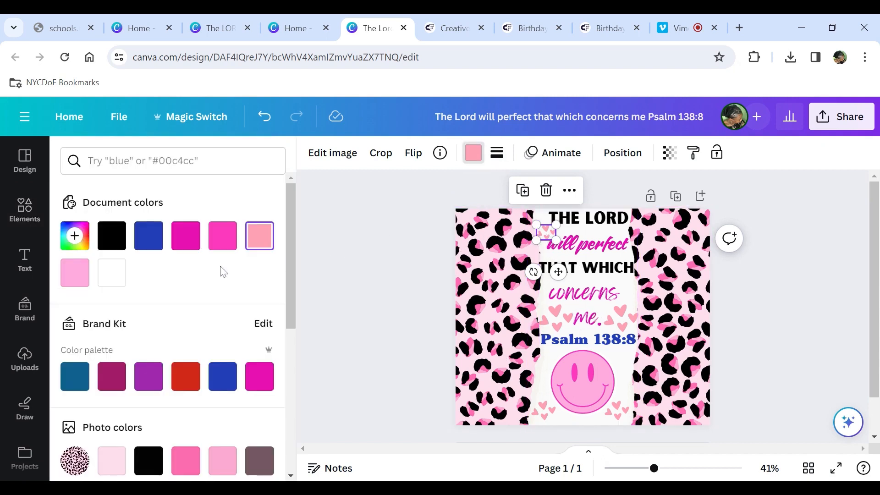
{"action": "left_click", "coordinate": [217, 247]}
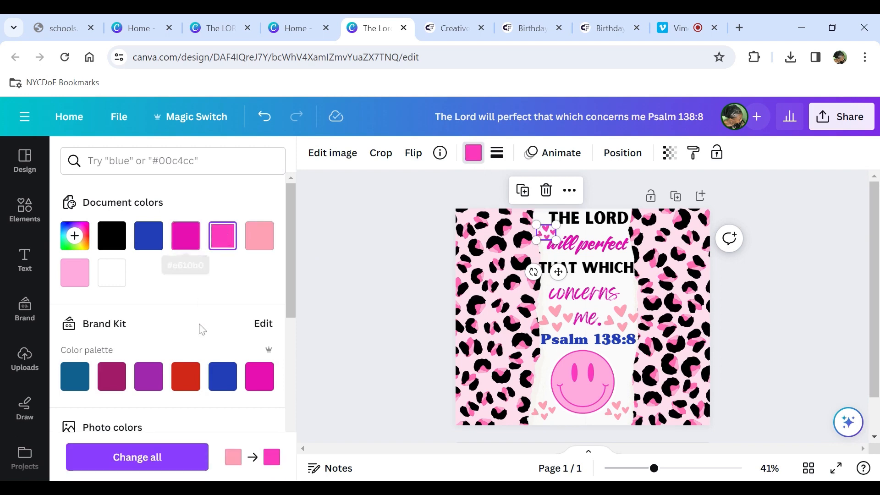
{"action": "left_click", "coordinate": [186, 376]}
{"action": "left_click", "coordinate": [540, 323]}
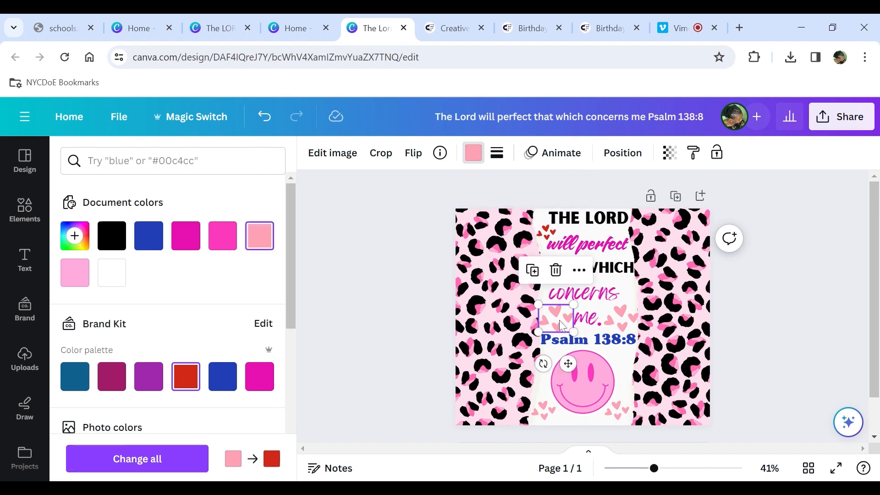
{"action": "left_click", "coordinate": [185, 379]}
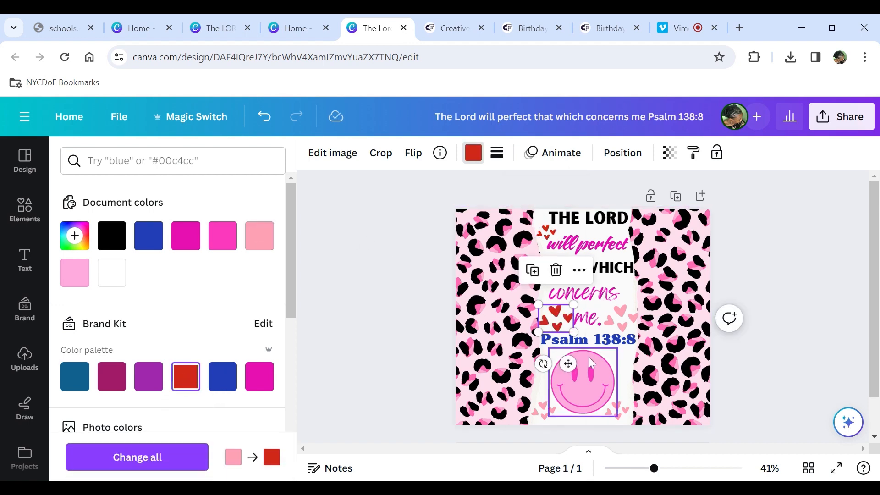
{"action": "left_click", "coordinate": [621, 317]}
{"action": "left_click", "coordinate": [186, 379]}
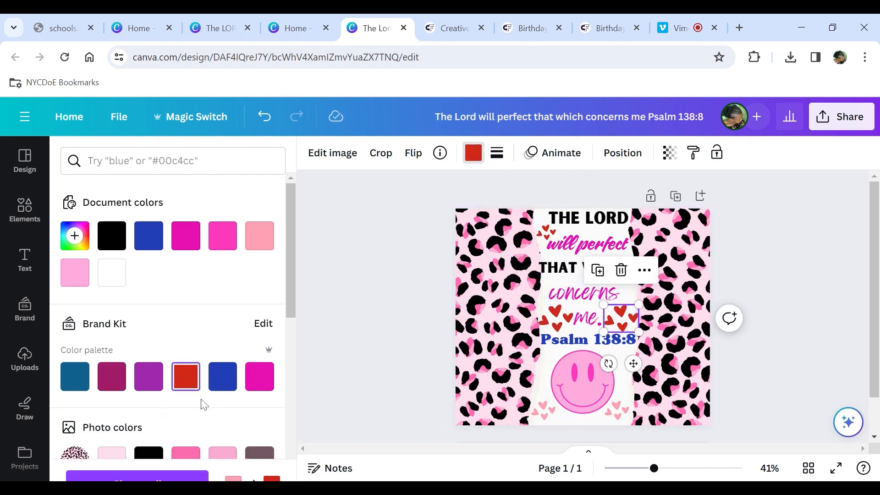
{"action": "left_click", "coordinate": [543, 410]}
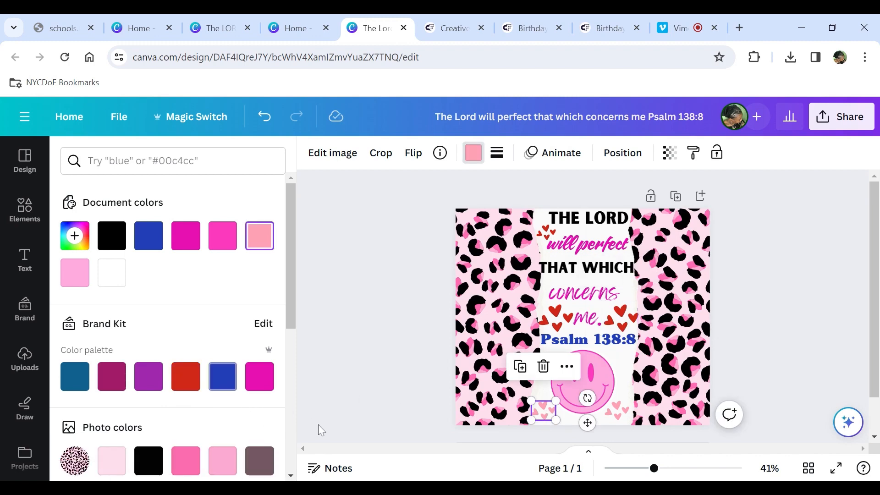
{"action": "left_click", "coordinate": [179, 383]}
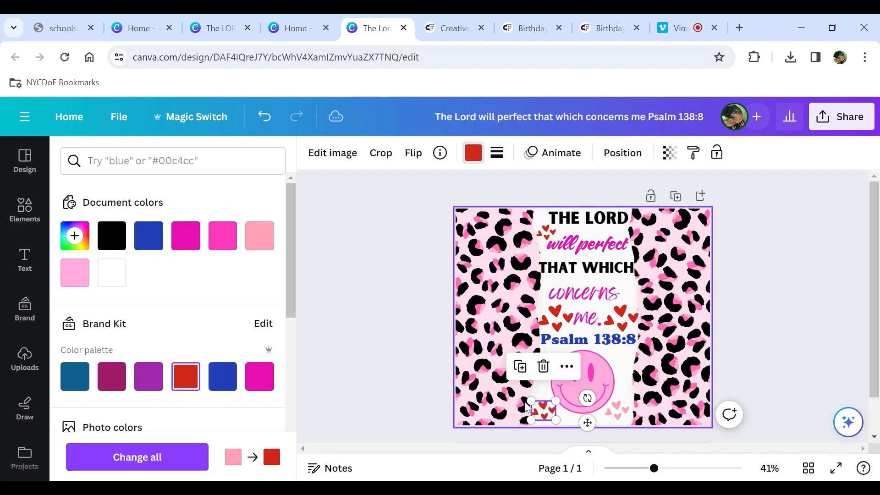
{"action": "left_click", "coordinate": [616, 410]}
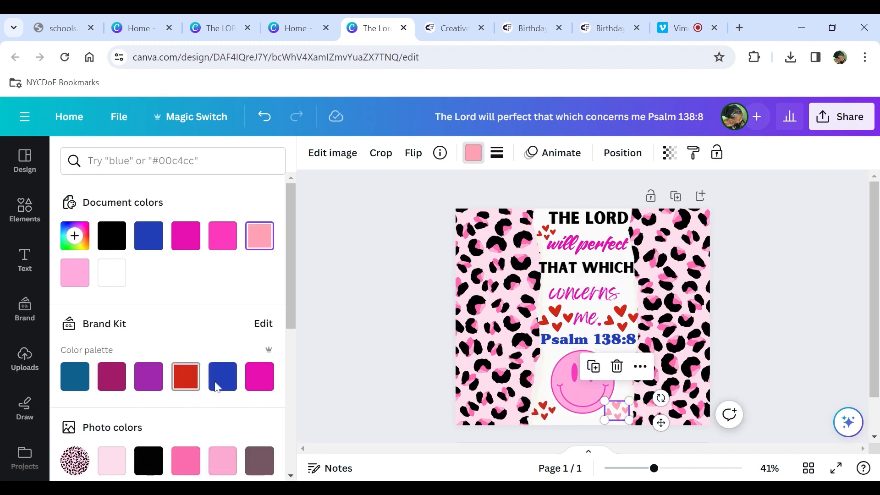
{"action": "left_click", "coordinate": [184, 378]}
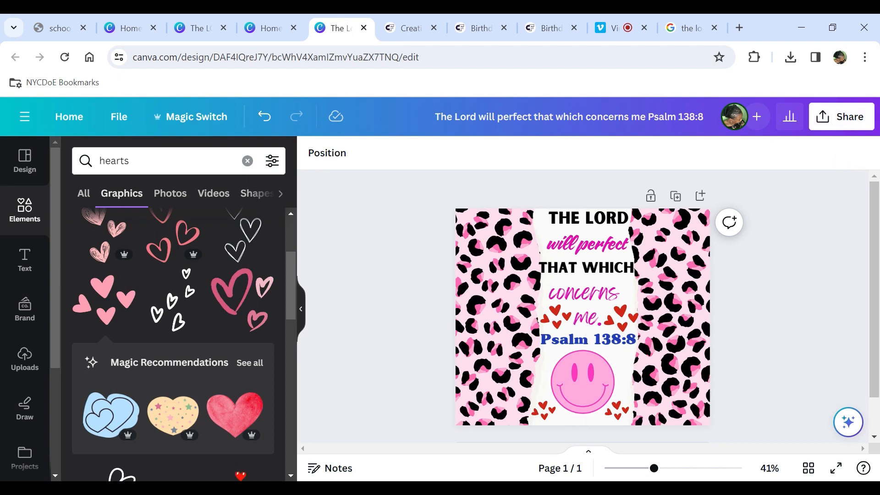
- Download the finished design as a PNG file
{"action": "left_click", "coordinate": [843, 130]}
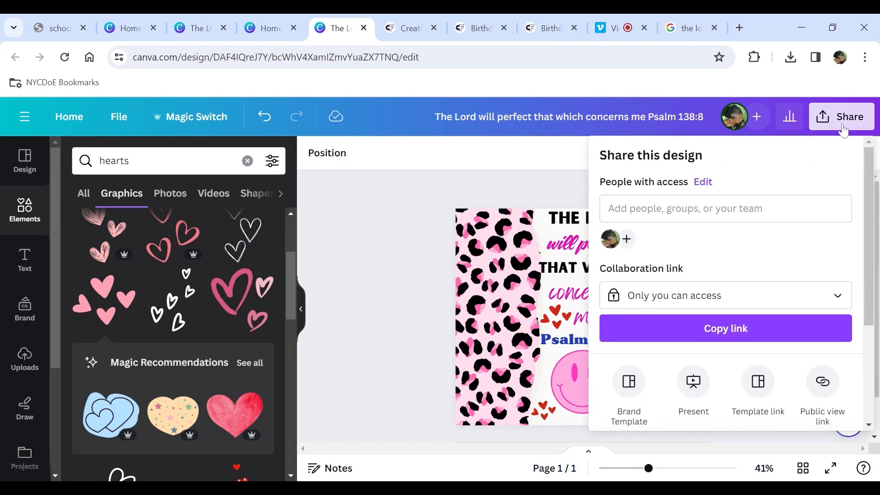
{"action": "scroll", "coordinate": [731, 246], "scroll_direction": "down", "scroll_amount": 3}
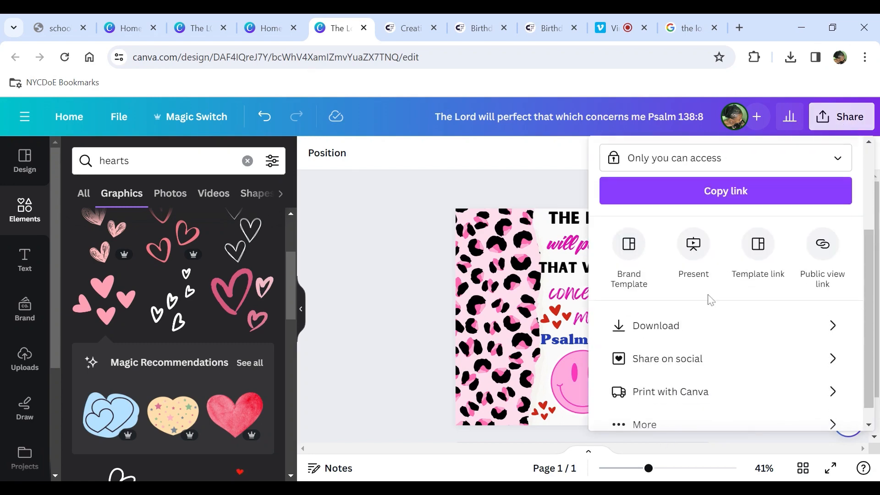
{"action": "left_click", "coordinate": [677, 326]}
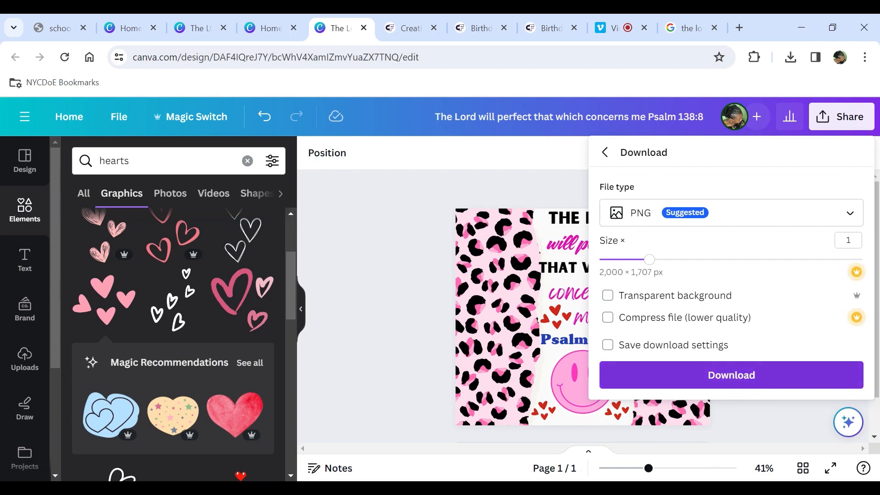
{"action": "left_click", "coordinate": [728, 384]}
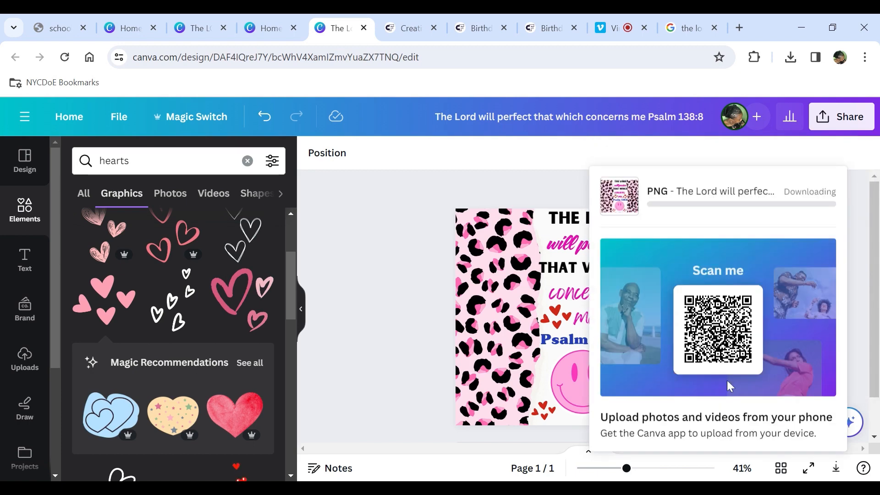
{"action": "left_click", "coordinate": [371, 236]}
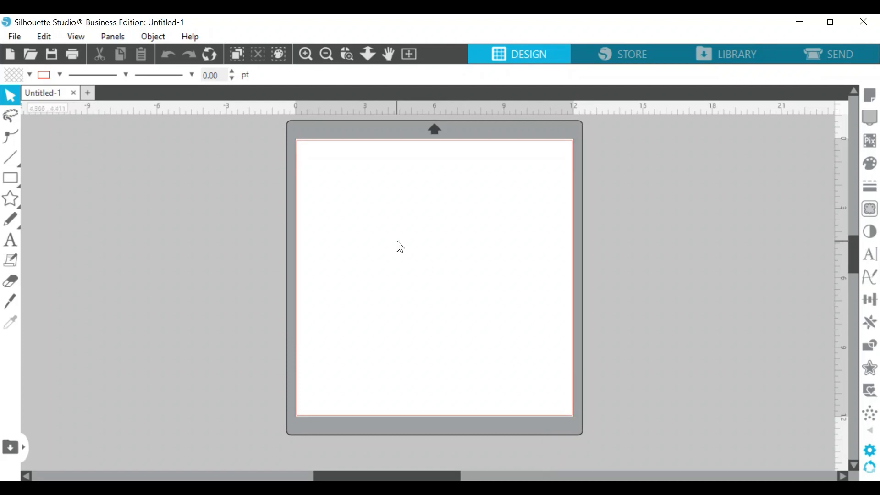
- Switch to Silhouette Studio and merge the downloaded PNG design onto the blank page
{"action": "left_click", "coordinate": [14, 36]}
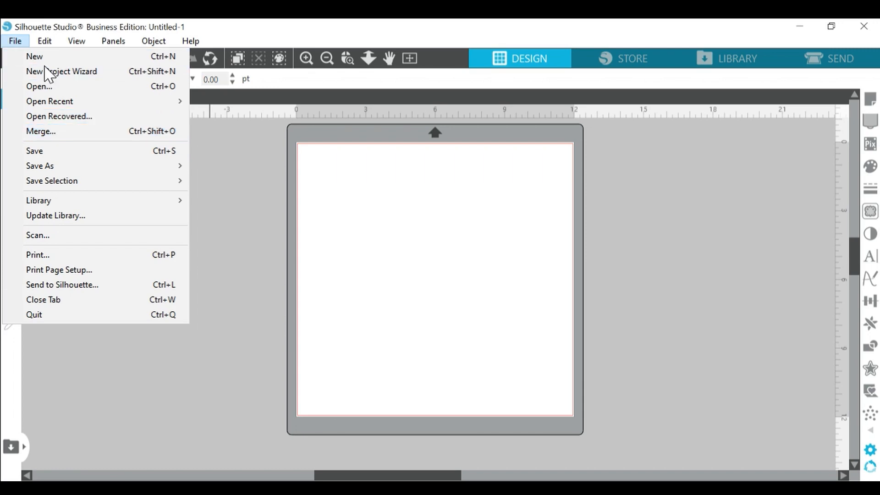
{"action": "left_click", "coordinate": [39, 133]}
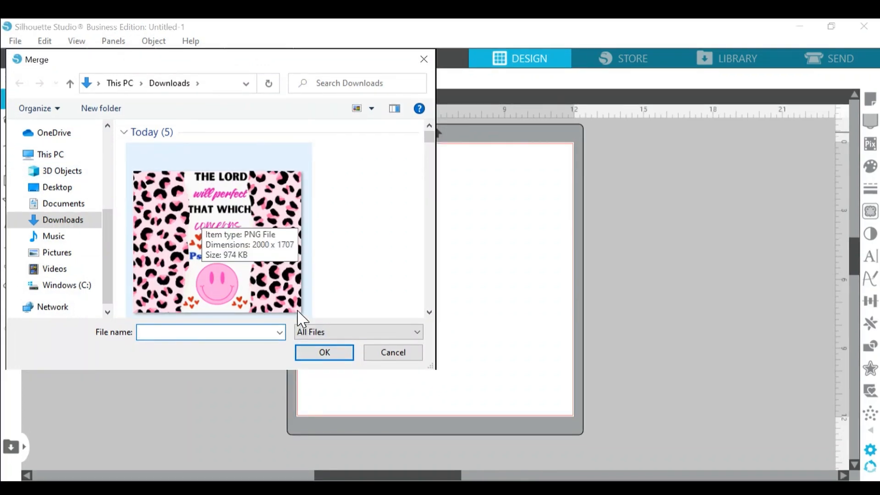
{"action": "double_click", "coordinate": [196, 208]}
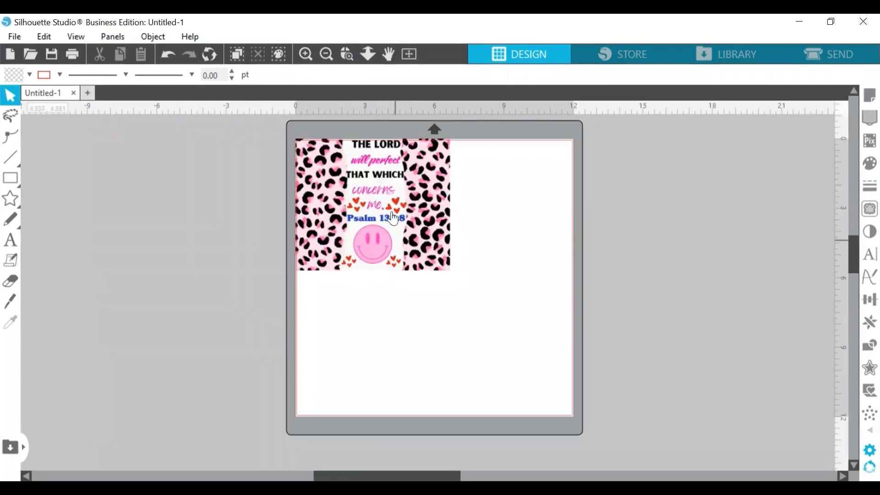
- Move the design onto the mat and set its height to 8 in
{"action": "left_click_drag", "start_coordinate": [371, 190], "coordinate": [410, 229]}
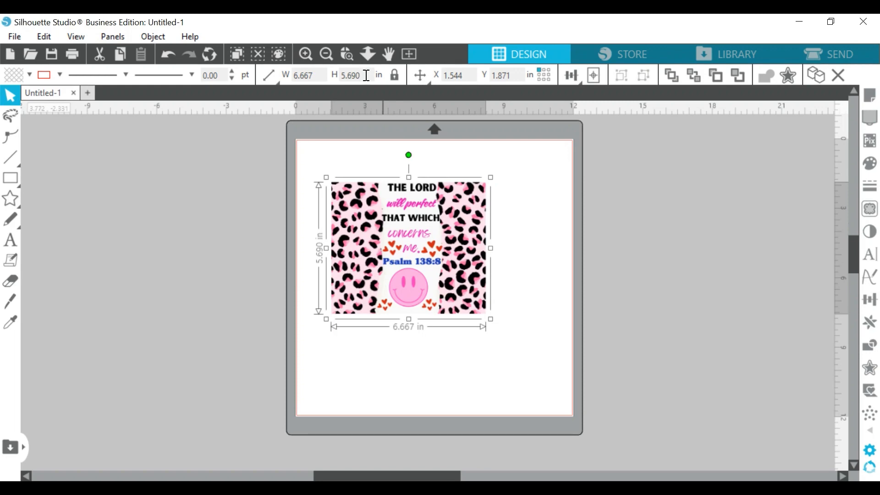
{"action": "left_click_drag", "start_coordinate": [367, 75], "coordinate": [350, 81]}
{"action": "key", "text": "Return"}
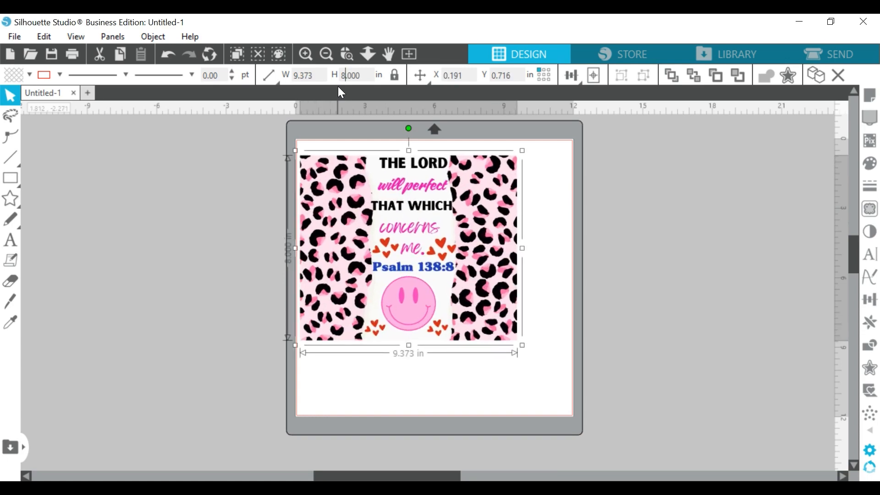
- Reposition the design, set its width to 9.375 in, and lock its proportions
{"action": "left_click_drag", "start_coordinate": [384, 216], "coordinate": [408, 230]}
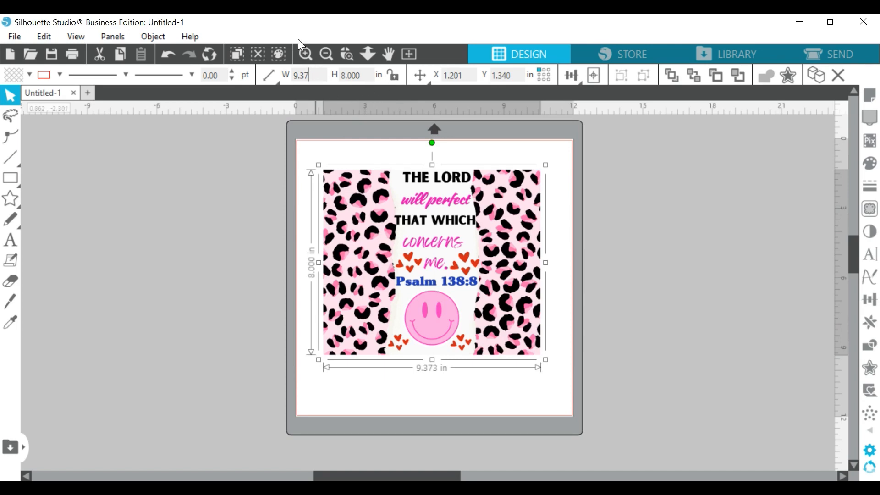
{"action": "type", "text": "5"}
{"action": "key", "text": "Return"}
{"action": "left_click", "coordinate": [395, 76]}
{"action": "mouse_move", "coordinate": [468, 251]}
{"action": "left_mouse_down"}
{"action": "mouse_move", "coordinate": [472, 260]}
{"action": "mouse_move", "coordinate": [467, 245]}
{"action": "left_mouse_up"}
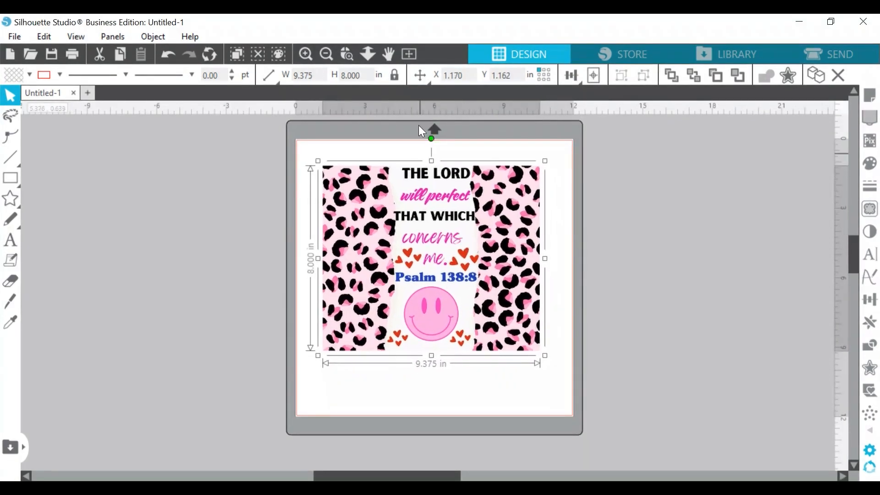
- Zoom in and examine the resized design across the whole page
{"action": "left_click", "coordinate": [298, 60]}
{"action": "left_click", "coordinate": [298, 60]}
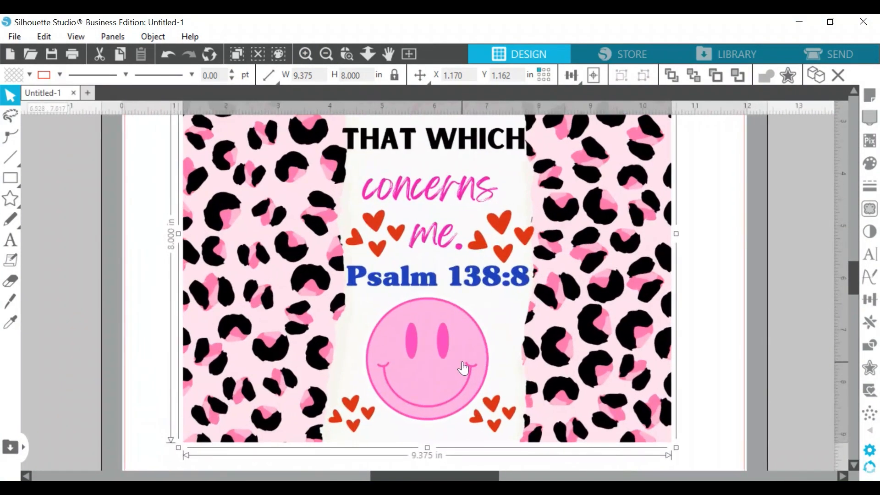
{"action": "scroll", "coordinate": [462, 368], "scroll_direction": "up", "scroll_amount": 5}
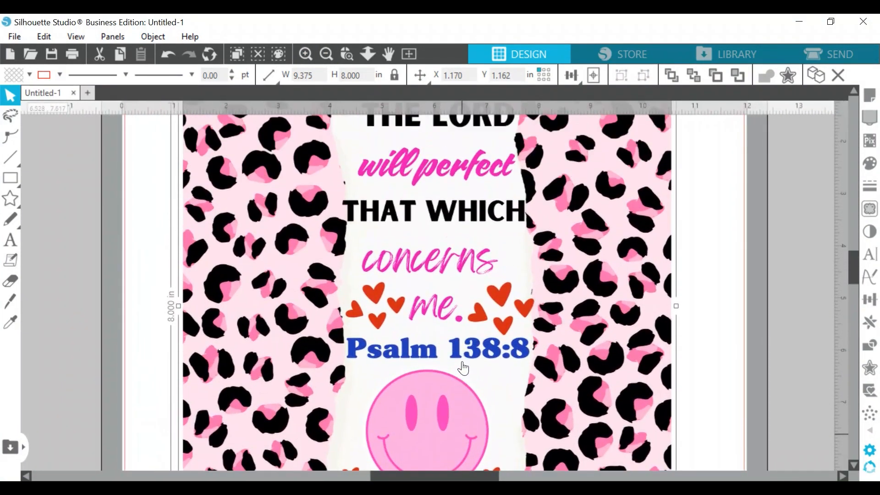
{"action": "scroll", "coordinate": [462, 368], "scroll_direction": "up", "scroll_amount": 3}
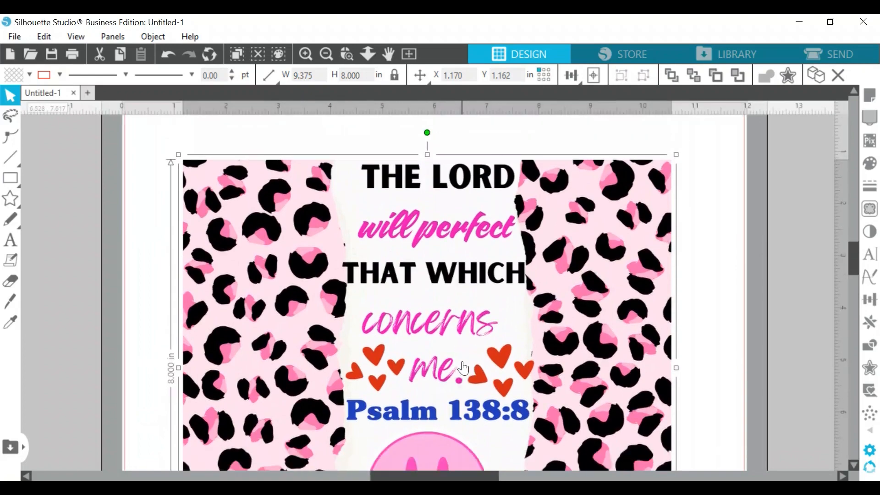
{"action": "scroll", "coordinate": [463, 368], "scroll_direction": "down", "scroll_amount": 4}
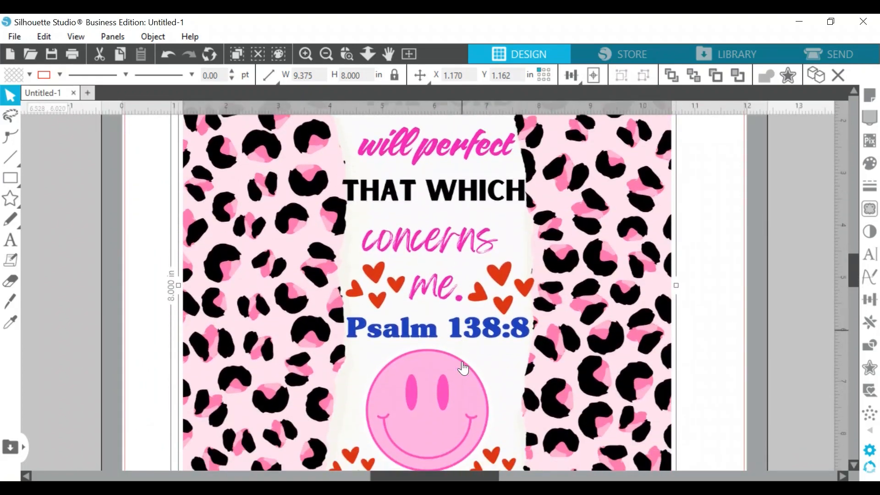
{"action": "scroll", "coordinate": [463, 368], "scroll_direction": "down", "scroll_amount": 4}
{"action": "scroll", "coordinate": [464, 366], "scroll_direction": "up", "scroll_amount": 3}
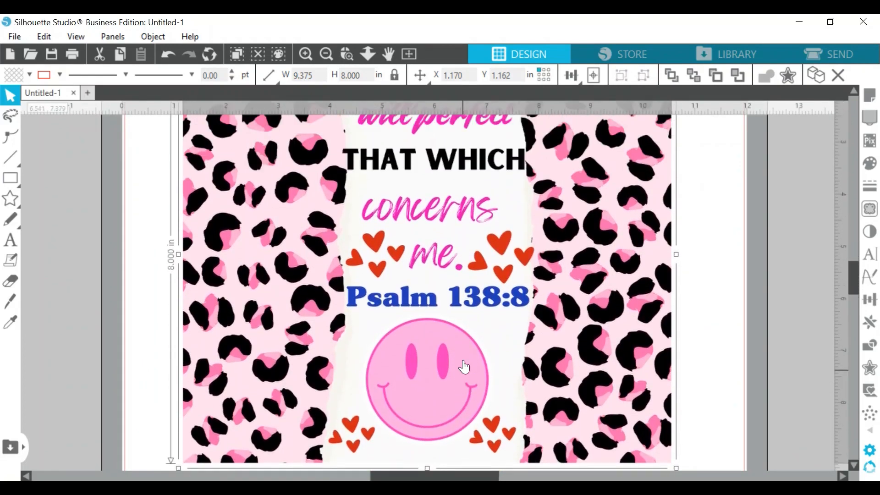
{"action": "scroll", "coordinate": [463, 366], "scroll_direction": "up", "scroll_amount": 6}
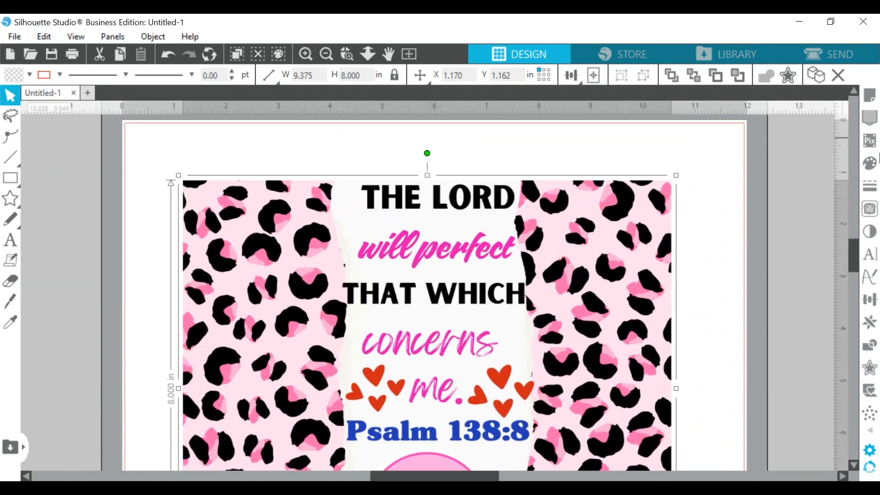
- Open page setup and switch the page to landscape orientation
{"action": "left_click", "coordinate": [872, 98]}
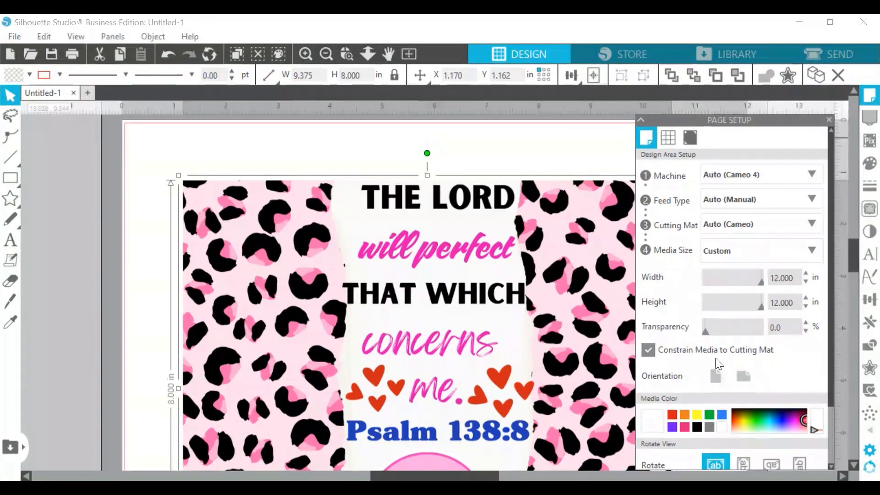
{"action": "left_click", "coordinate": [712, 360]}
{"action": "left_click", "coordinate": [739, 383]}
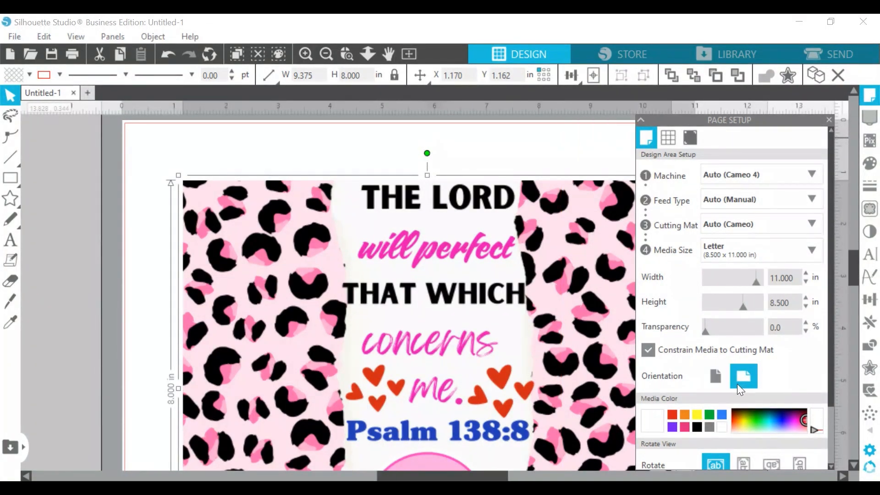
- Move the design up to the page's top-left corner
{"action": "left_click_drag", "start_coordinate": [520, 279], "coordinate": [505, 256]}
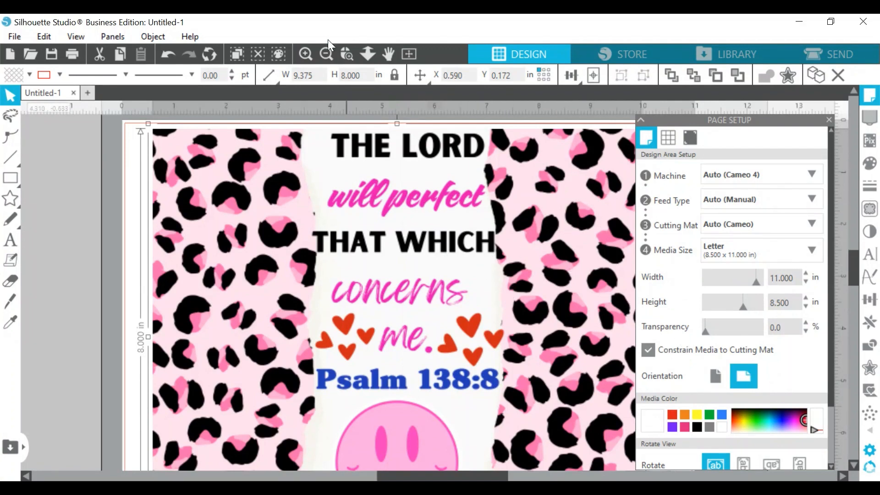
{"action": "scroll", "coordinate": [591, 265], "scroll_direction": "down", "scroll_amount": 4}
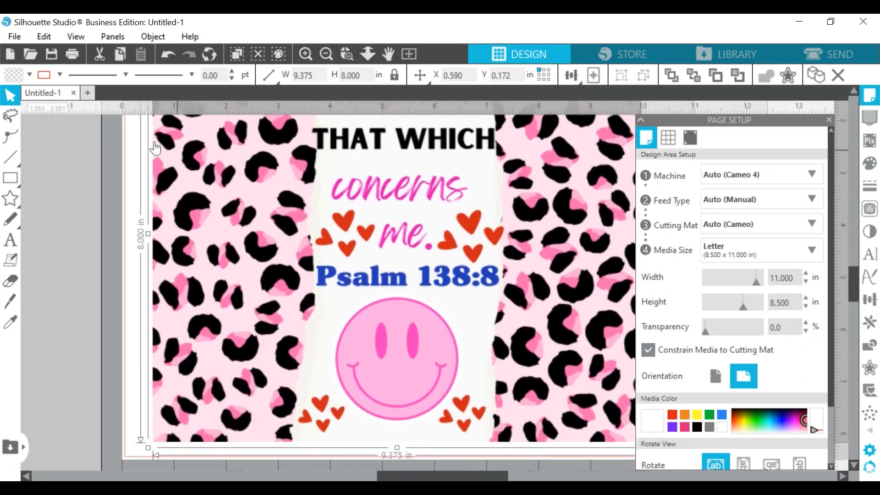
- Open the print preview for the design
{"action": "left_click", "coordinate": [14, 36]}
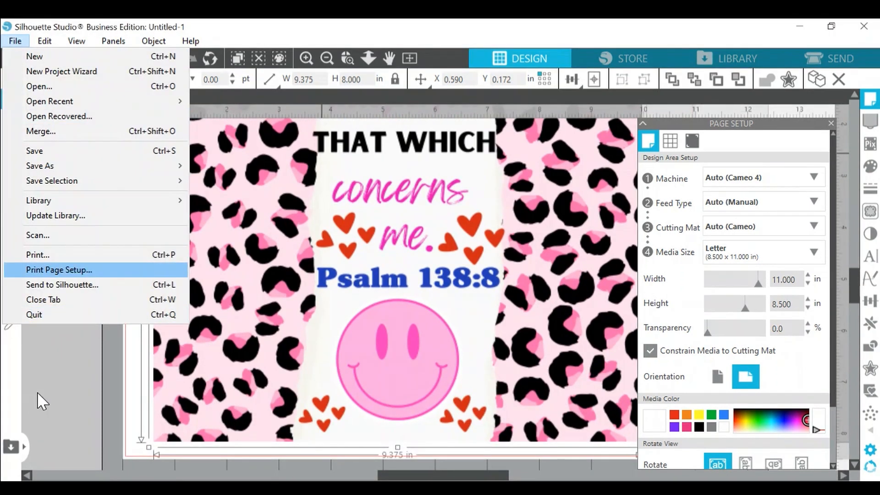
{"action": "left_click", "coordinate": [33, 255]}
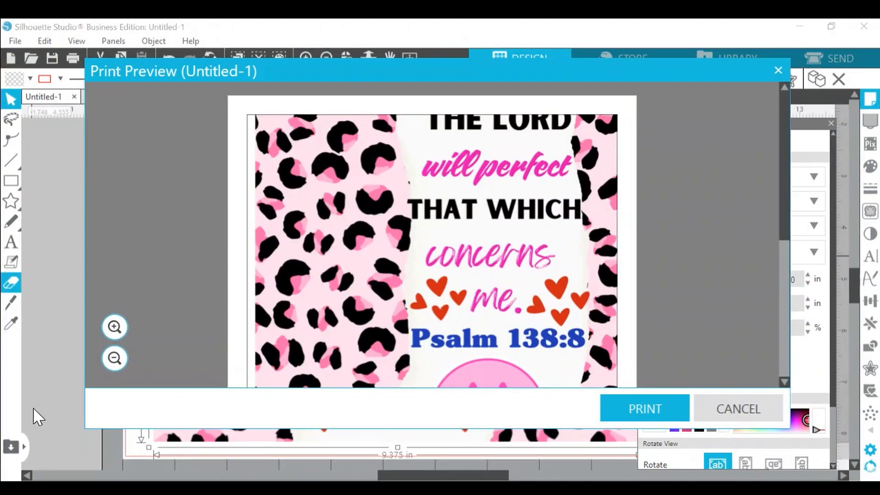